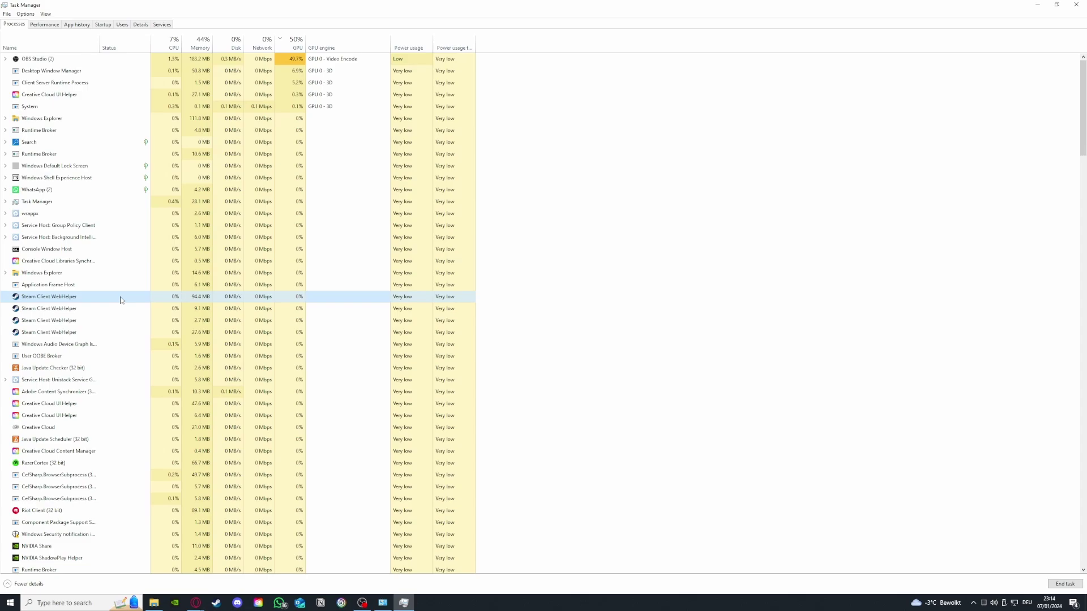
End the selected Steam Client WebHelper process that uses the most memory.
{"action": "right_click", "coordinate": [121, 299]}
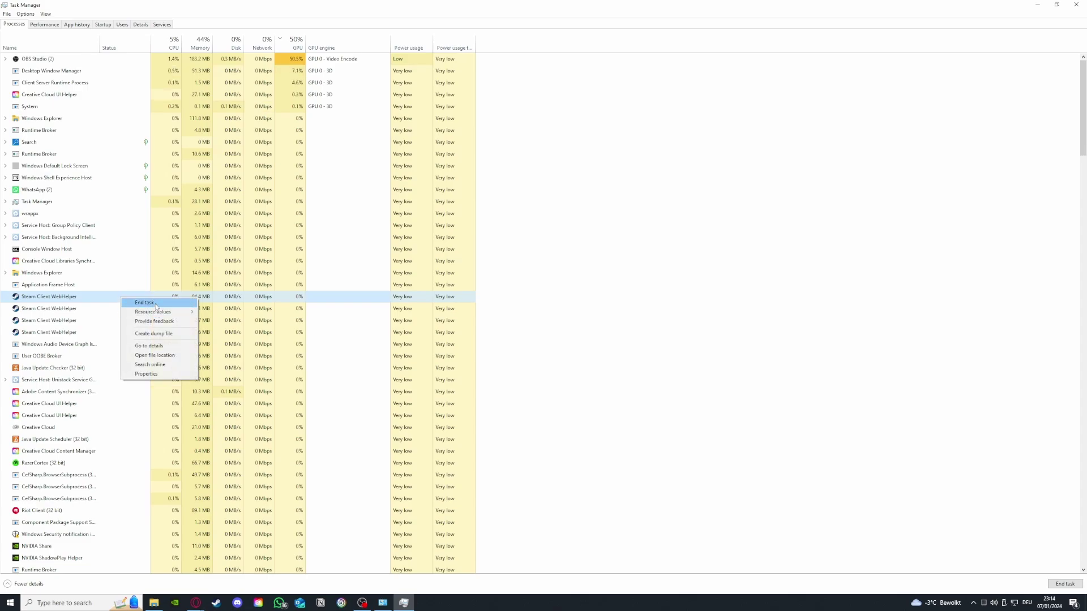
{"action": "left_click", "coordinate": [148, 303]}
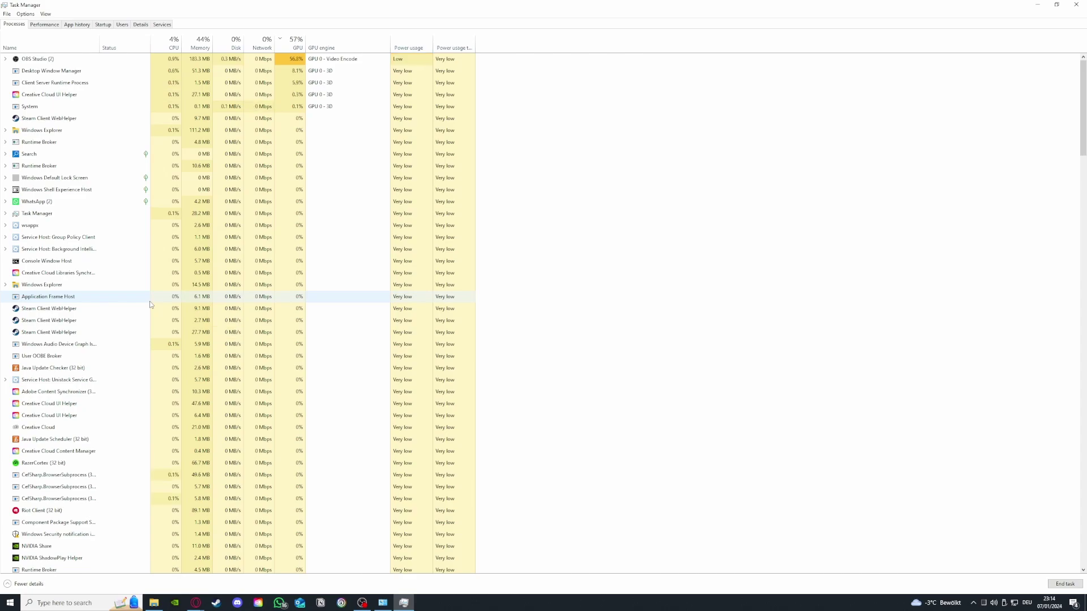
Check the CPU and GPU performance graphs, and look through the list of running processes again.
{"action": "left_click", "coordinate": [57, 26]}
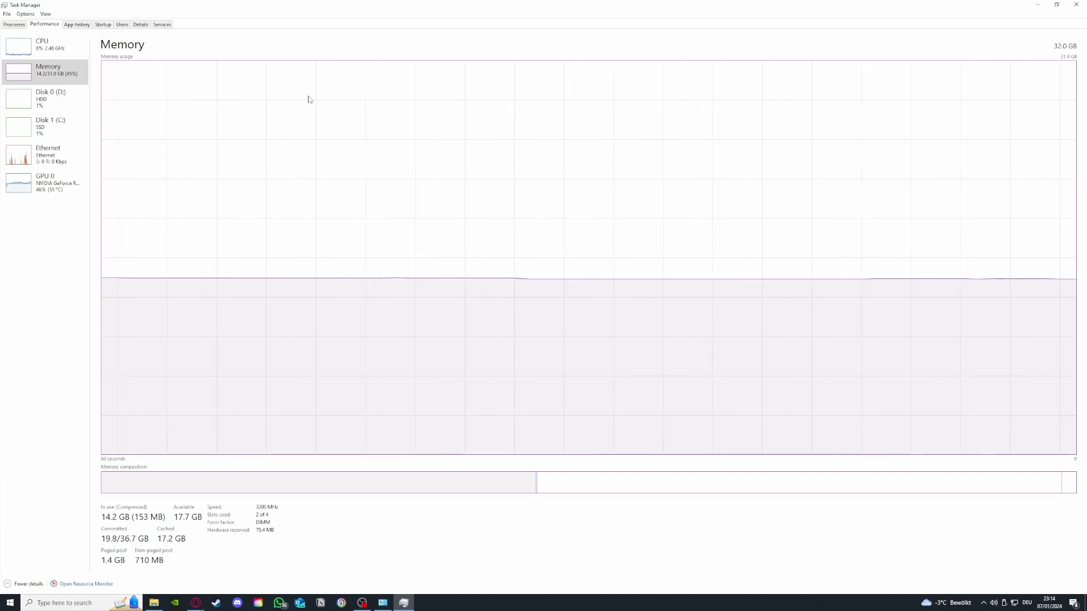
{"action": "left_click", "coordinate": [41, 59]}
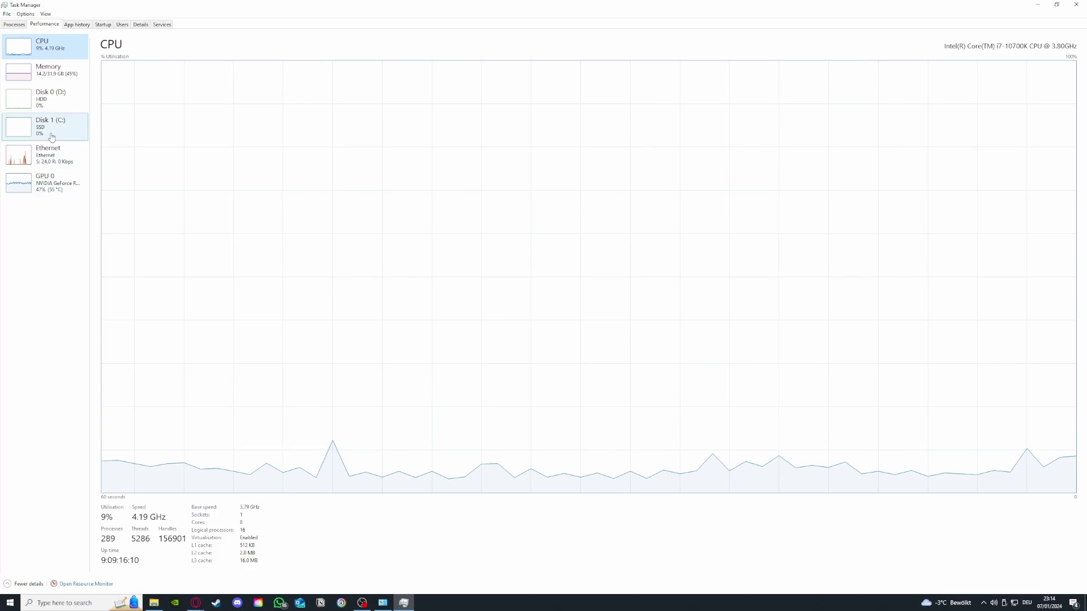
{"action": "left_click", "coordinate": [46, 182]}
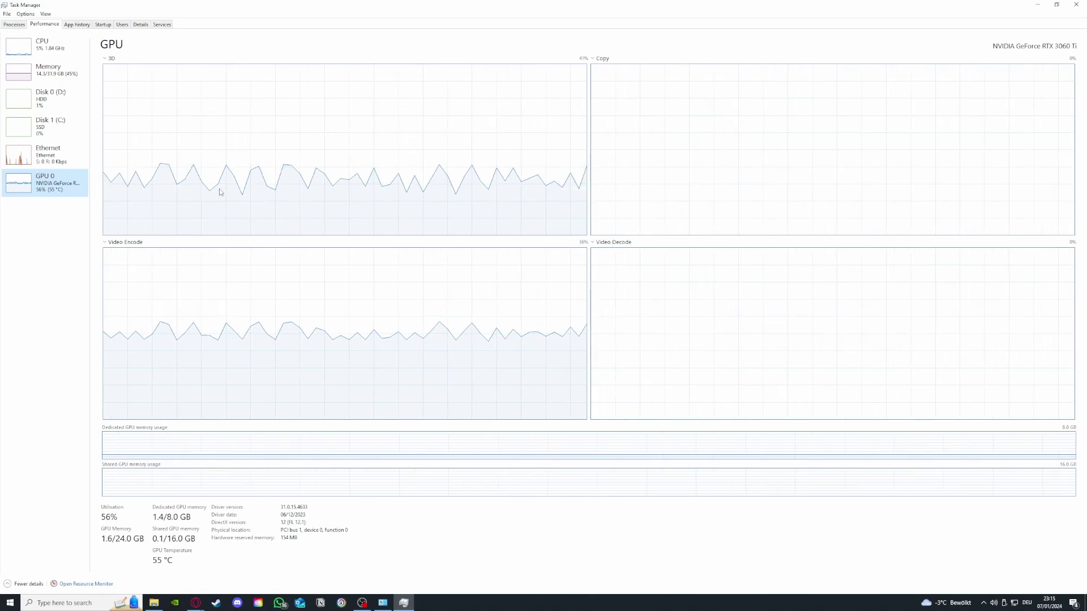
{"action": "left_click", "coordinate": [14, 24]}
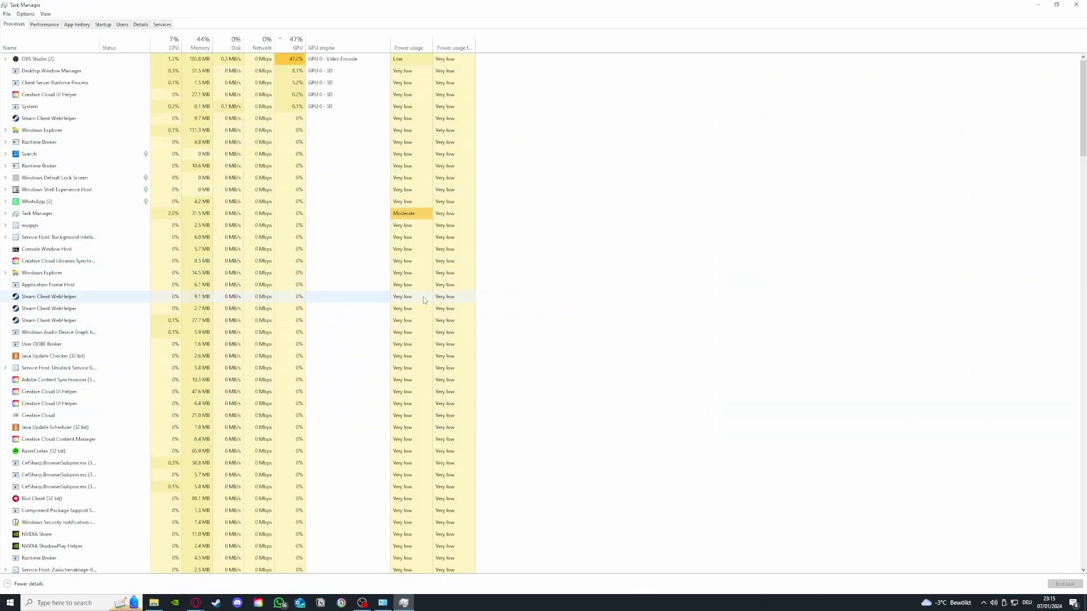
{"action": "scroll", "coordinate": [118, 313], "scroll_direction": "down", "scroll_amount": 2}
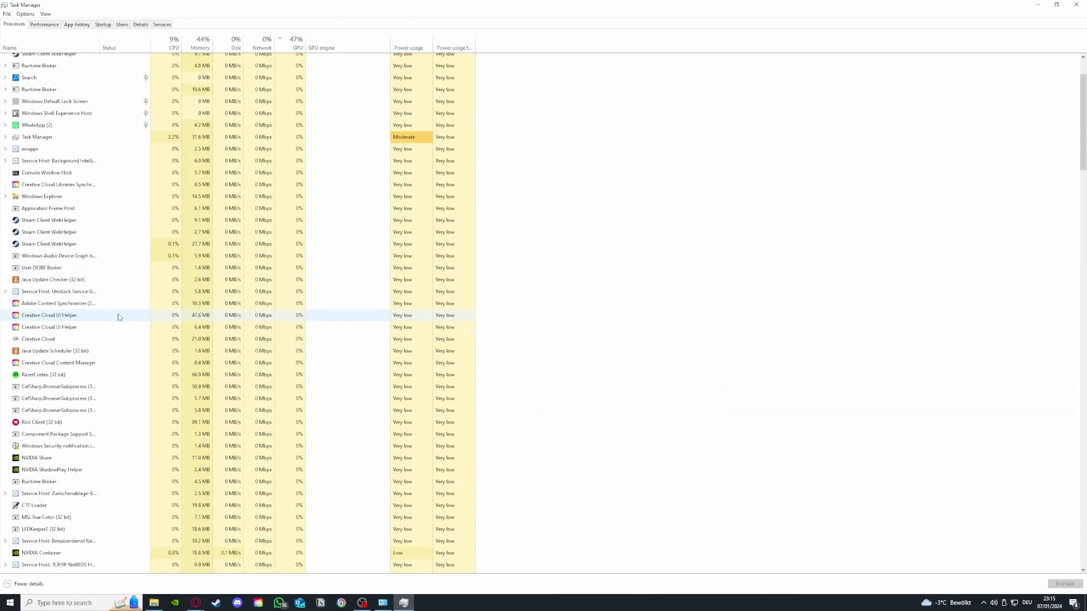
{"action": "scroll", "coordinate": [130, 314], "scroll_direction": "up", "scroll_amount": 2}
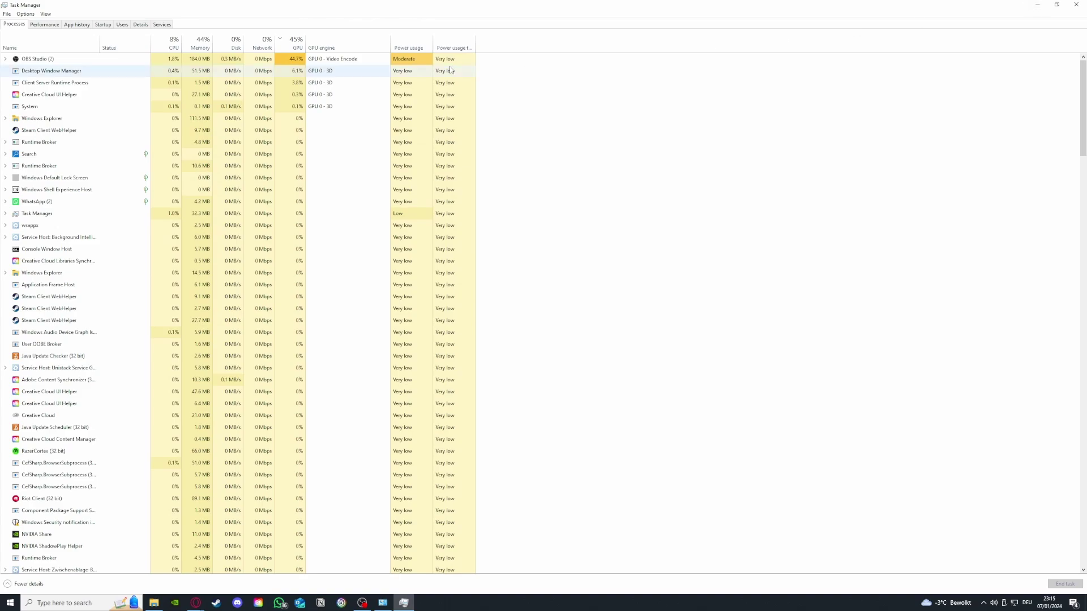
Review the startup programs and the options available for Parsec and iCUE, and close Task Manager.
{"action": "left_click", "coordinate": [82, 26]}
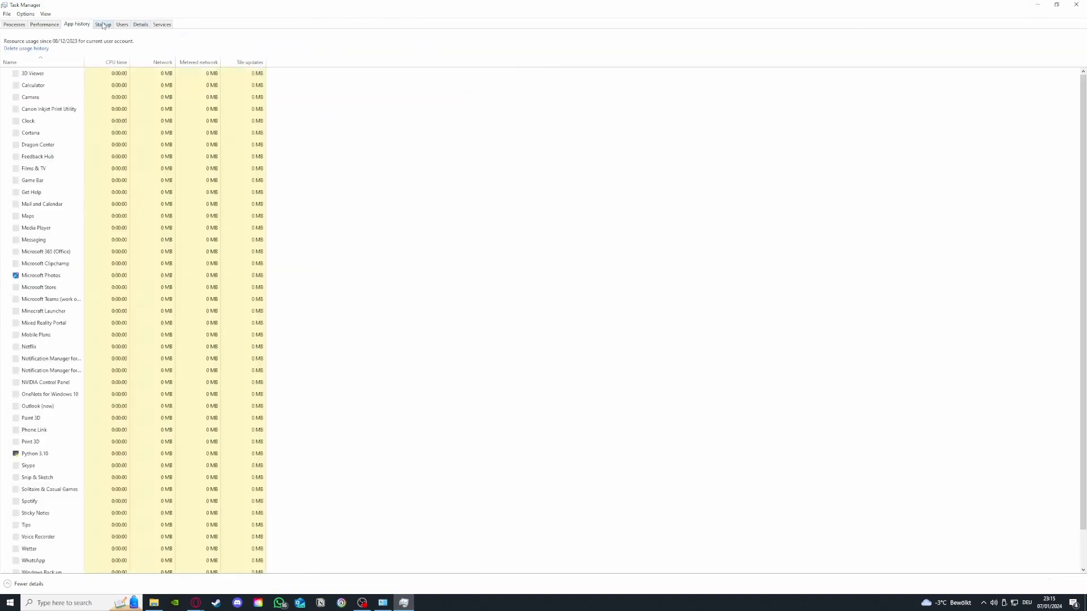
{"action": "key", "text": "ctrl+Tab"}
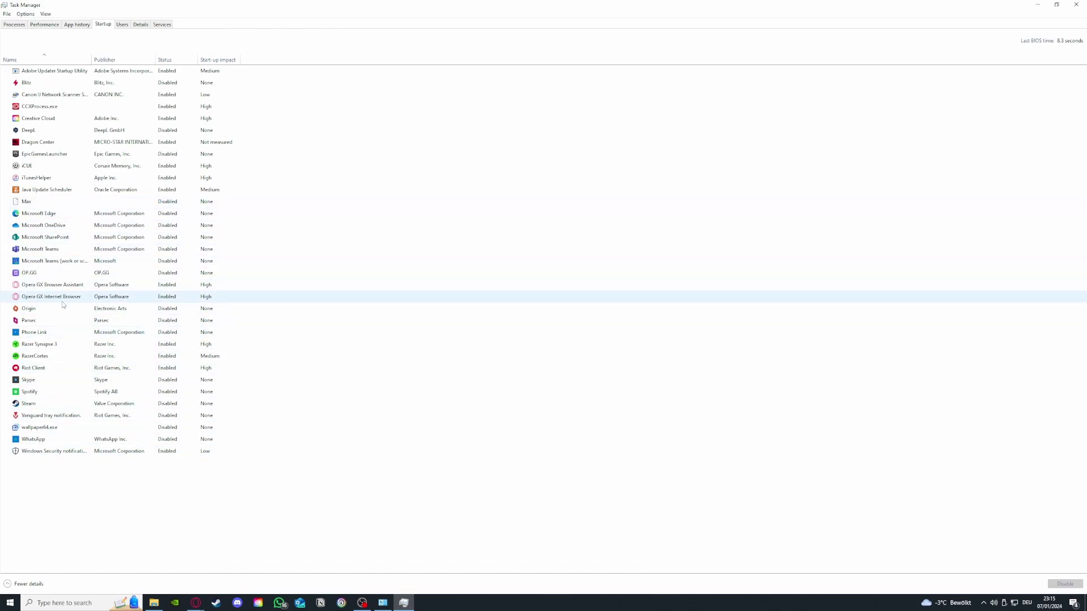
{"action": "left_click", "coordinate": [60, 322]}
{"action": "right_click", "coordinate": [71, 321]}
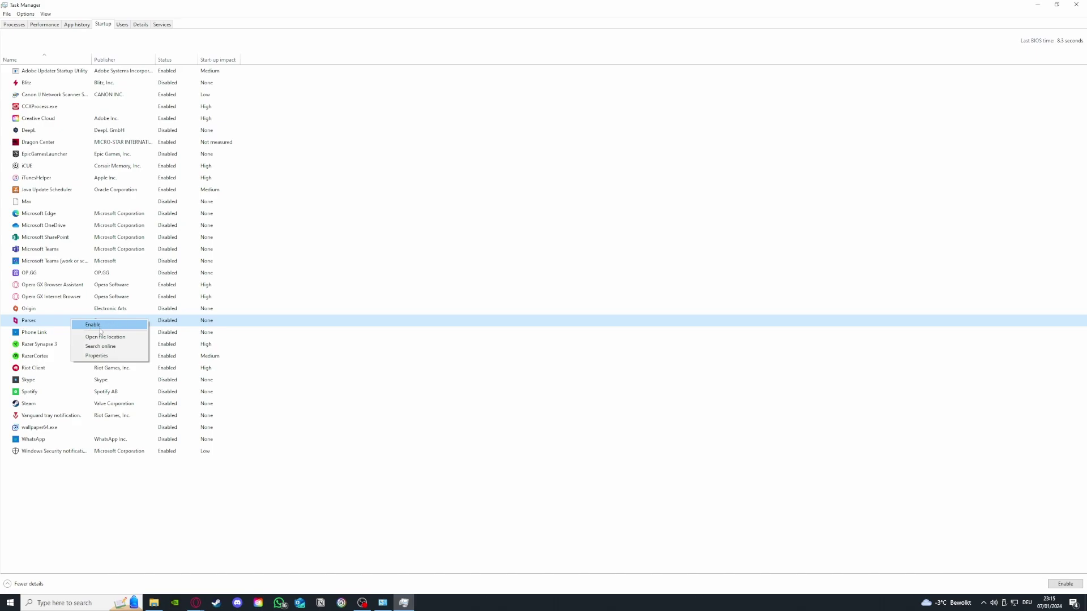
{"action": "left_click", "coordinate": [102, 167]}
{"action": "right_click", "coordinate": [63, 169]}
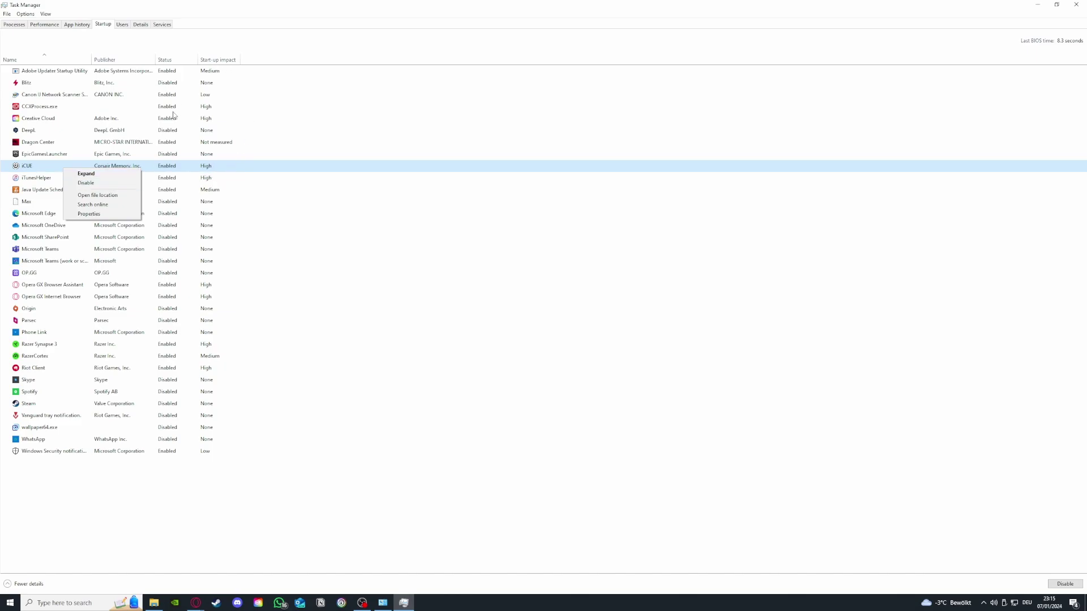
{"action": "left_click", "coordinate": [116, 184]}
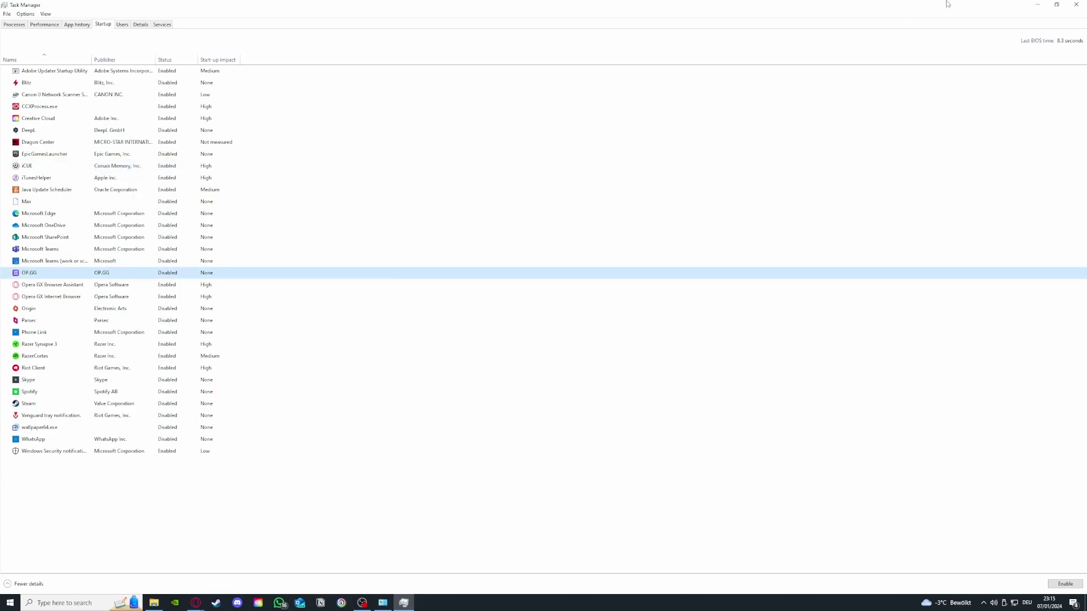
{"action": "left_click", "coordinate": [1075, 4]}
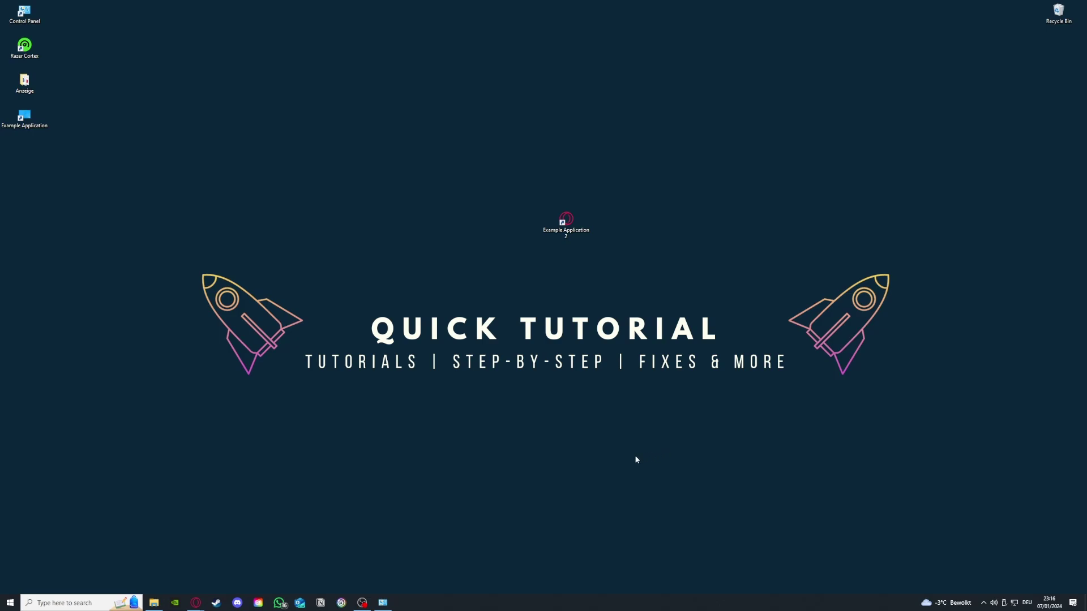
Reopen Task Manager from the desktop and enlarge its window to show more process columns.
{"action": "right_click", "coordinate": [495, 604]}
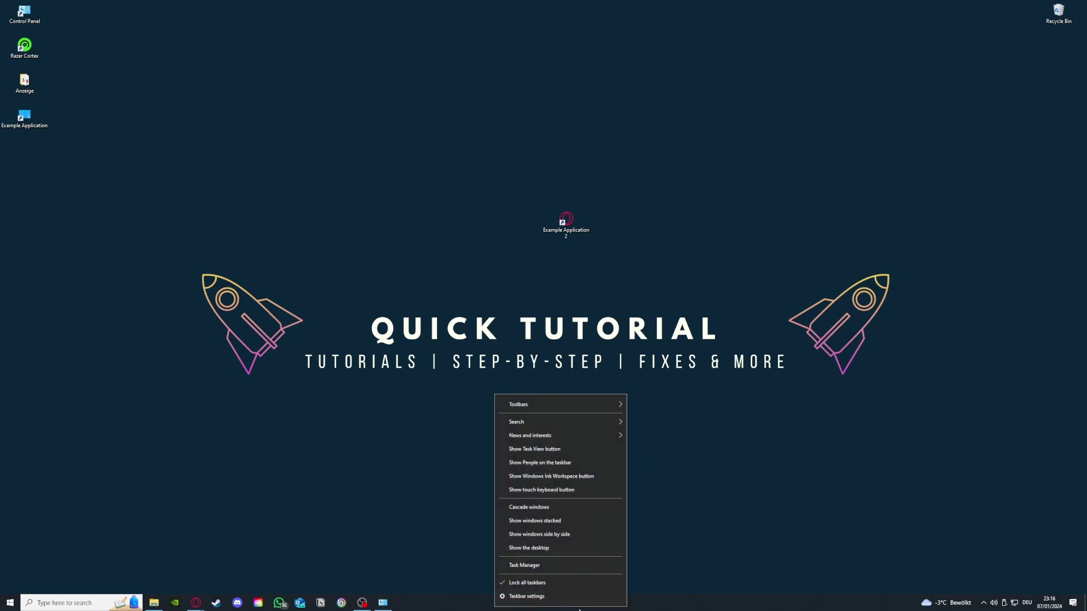
{"action": "left_click", "coordinate": [524, 566]}
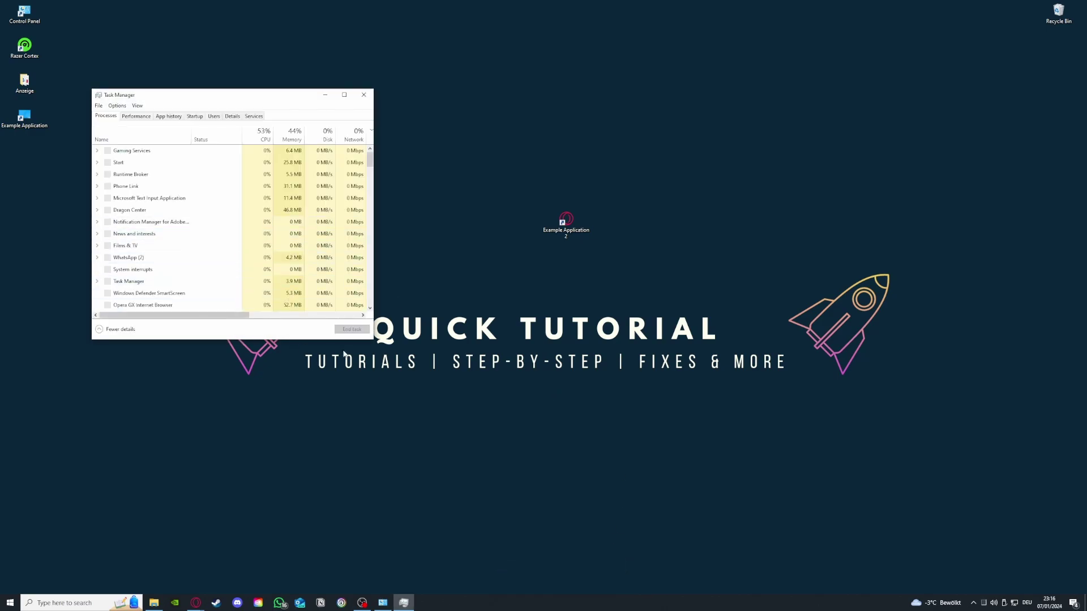
{"action": "left_click_drag", "start_coordinate": [368, 340], "coordinate": [707, 484]}
Examine the Steam Client WebHelper entries among the running processes, and close Task Manager.
{"action": "left_click", "coordinate": [201, 293]}
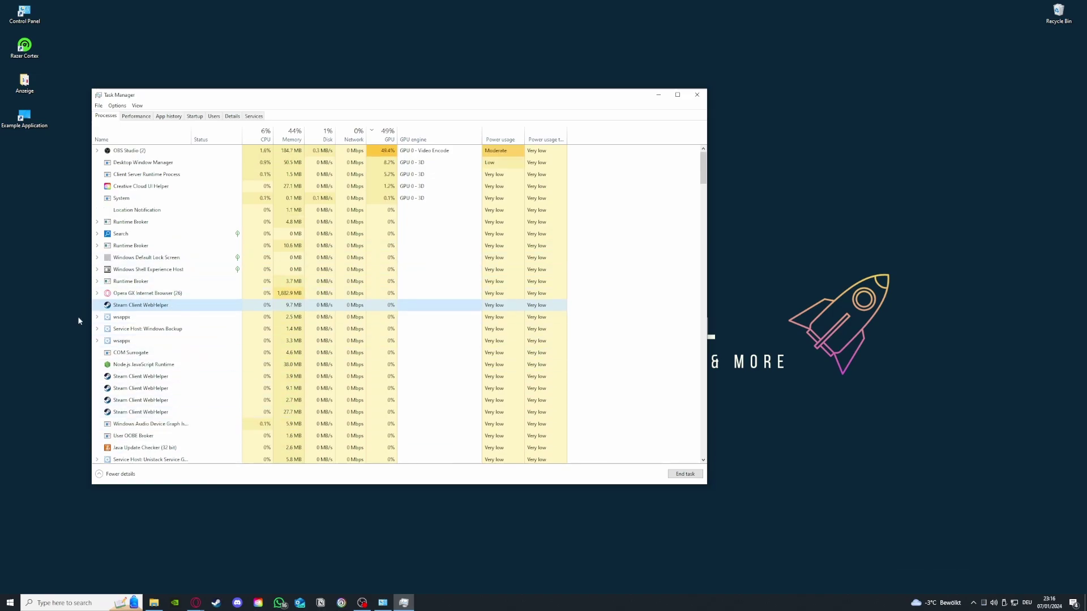
{"action": "scroll", "coordinate": [119, 368], "scroll_direction": "down", "scroll_amount": 3}
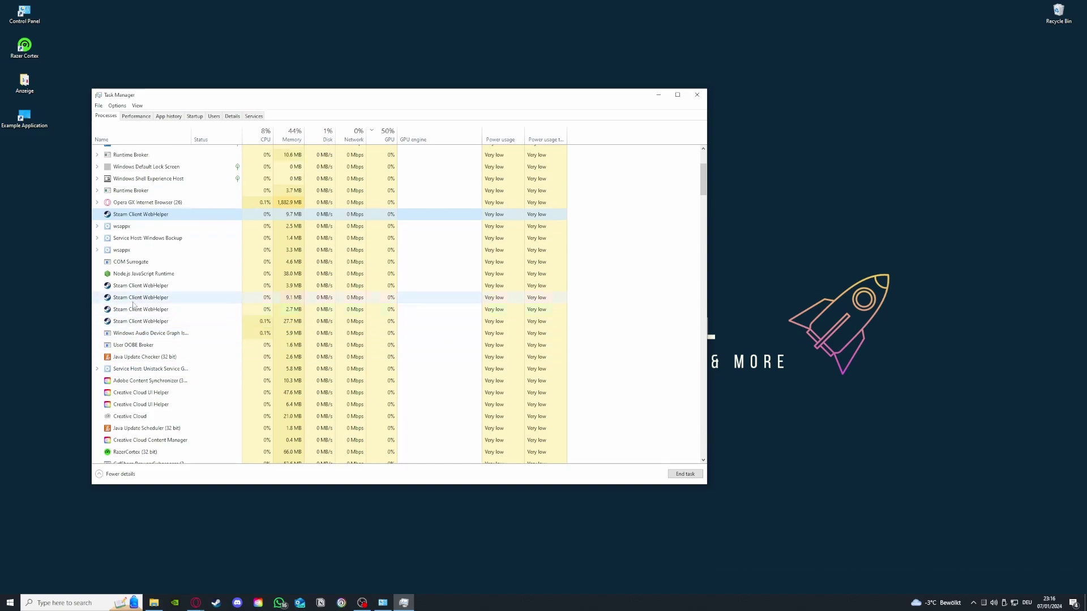
{"action": "left_click_drag", "start_coordinate": [129, 285], "coordinate": [135, 326]}
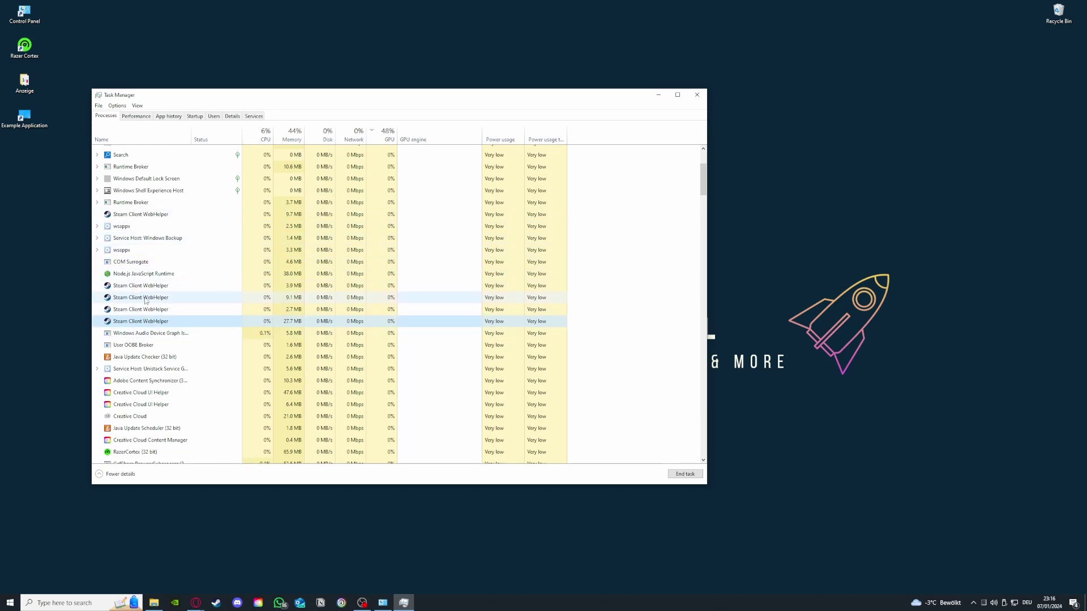
{"action": "left_click", "coordinate": [696, 94]}
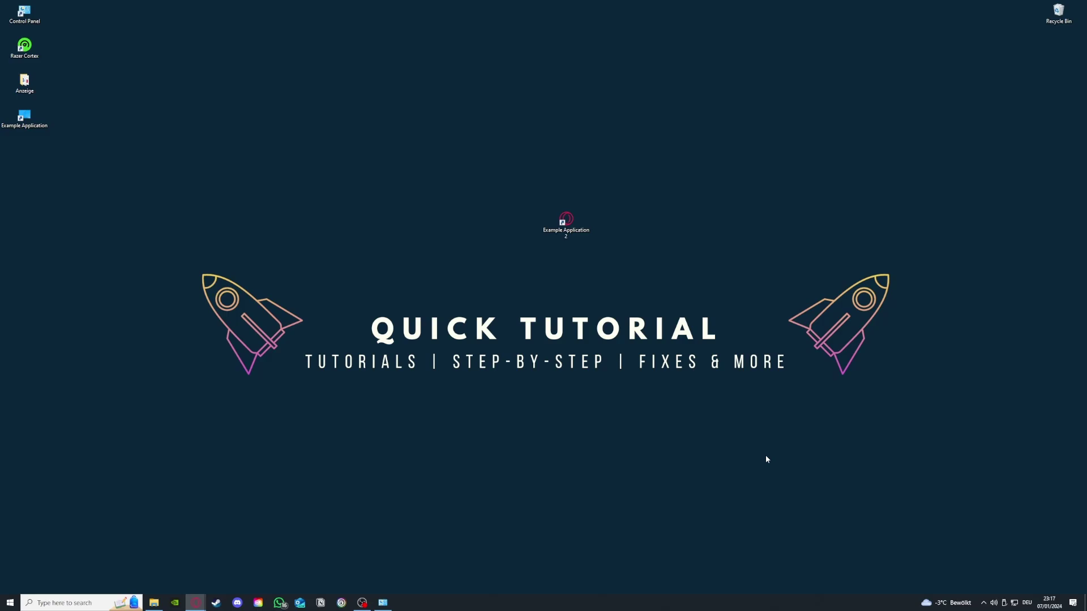
Open Administrative Tools from the System and Security section of Control Panel, and place its window beside Control Panel.
{"action": "left_click", "coordinate": [382, 602]}
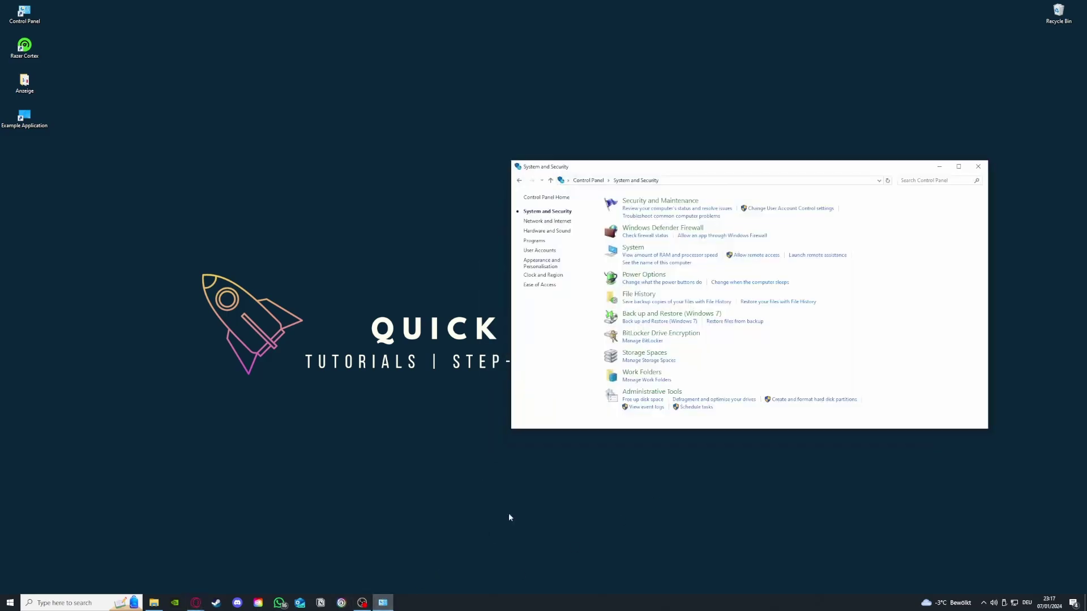
{"action": "mouse_move", "coordinate": [646, 400]}
{"action": "left_mouse_down"}
{"action": "mouse_move", "coordinate": [498, 382]}
{"action": "mouse_move", "coordinate": [637, 395]}
{"action": "left_mouse_up"}
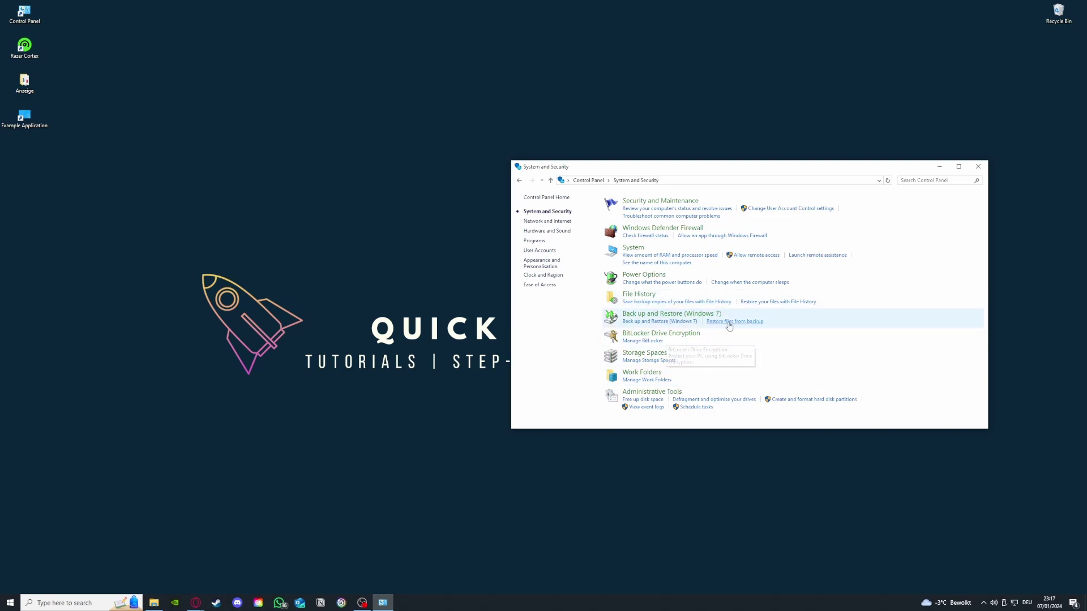
{"action": "left_click", "coordinate": [671, 392]}
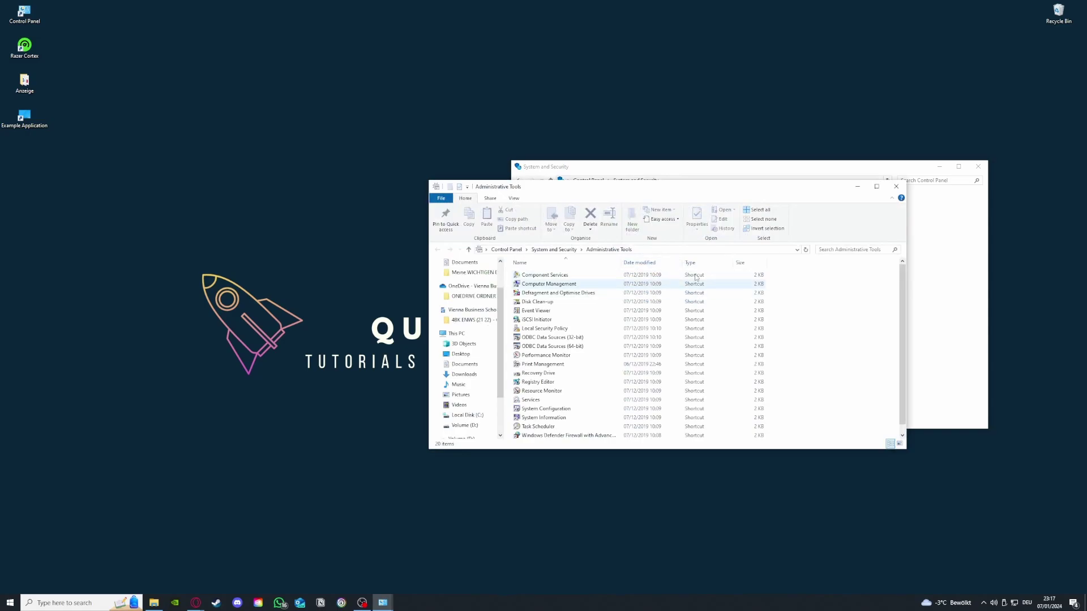
{"action": "left_click_drag", "start_coordinate": [673, 190], "coordinate": [269, 125]}
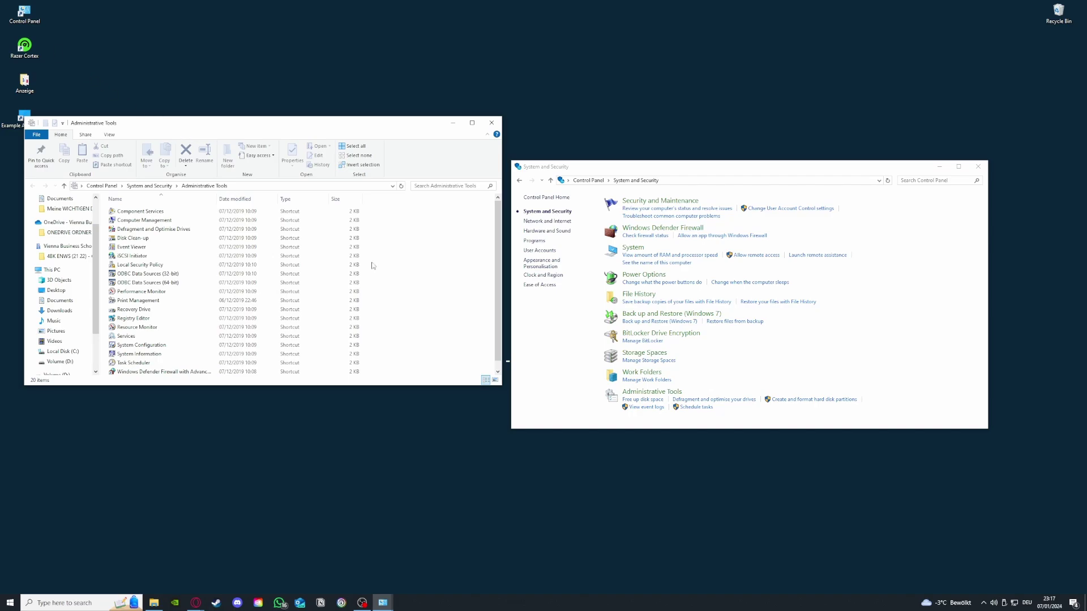
{"action": "left_click", "coordinate": [88, 604]}
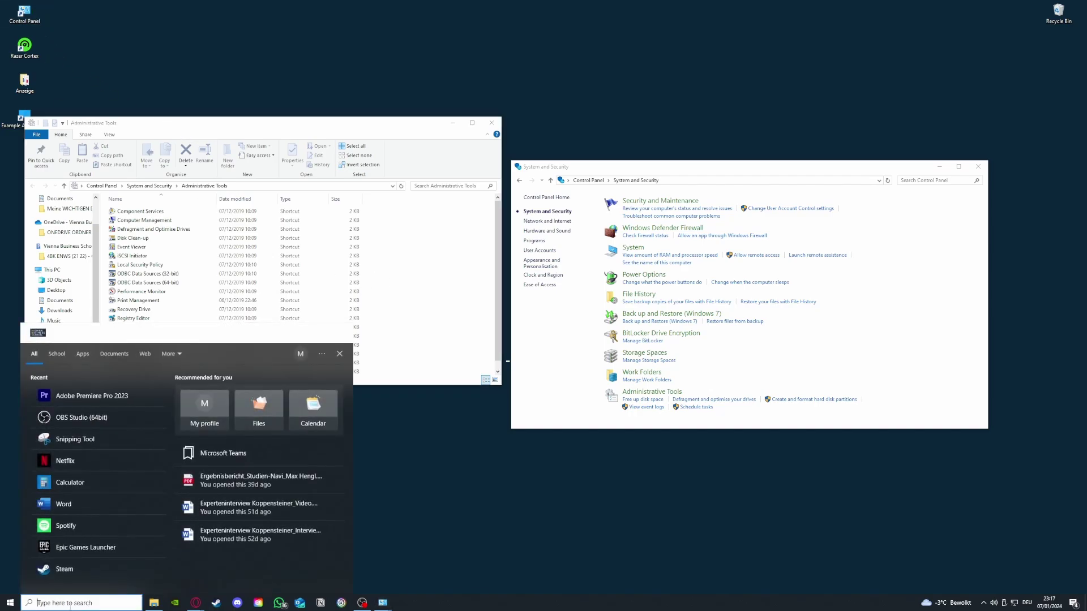
{"action": "left_click", "coordinate": [198, 442]}
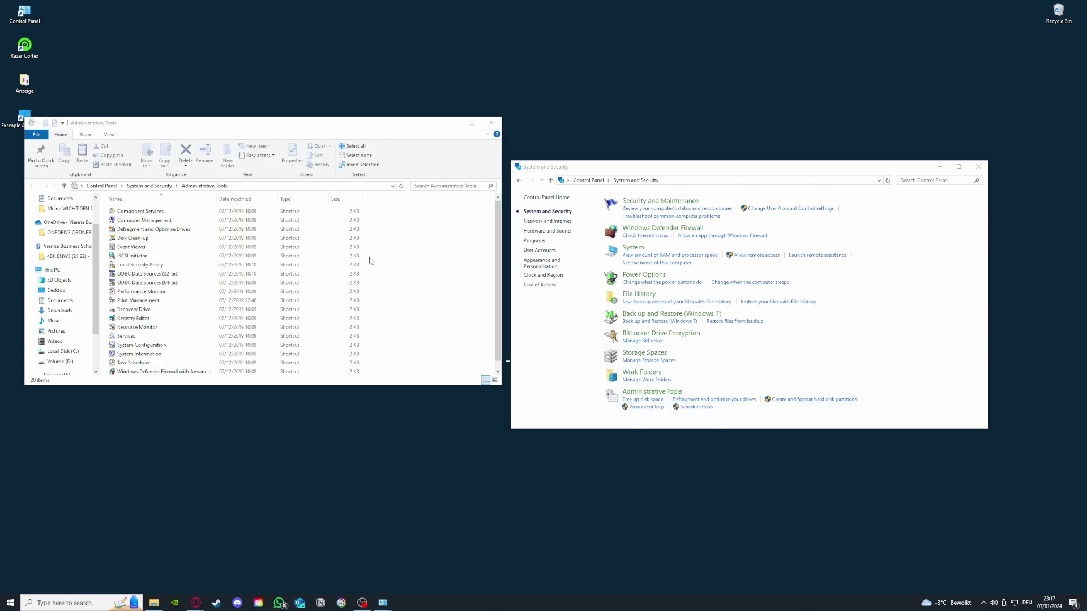
View the drive choices in Disk Clean-up, and close it together with the Administrative Tools and System and Security windows.
{"action": "double_click", "coordinate": [140, 239]}
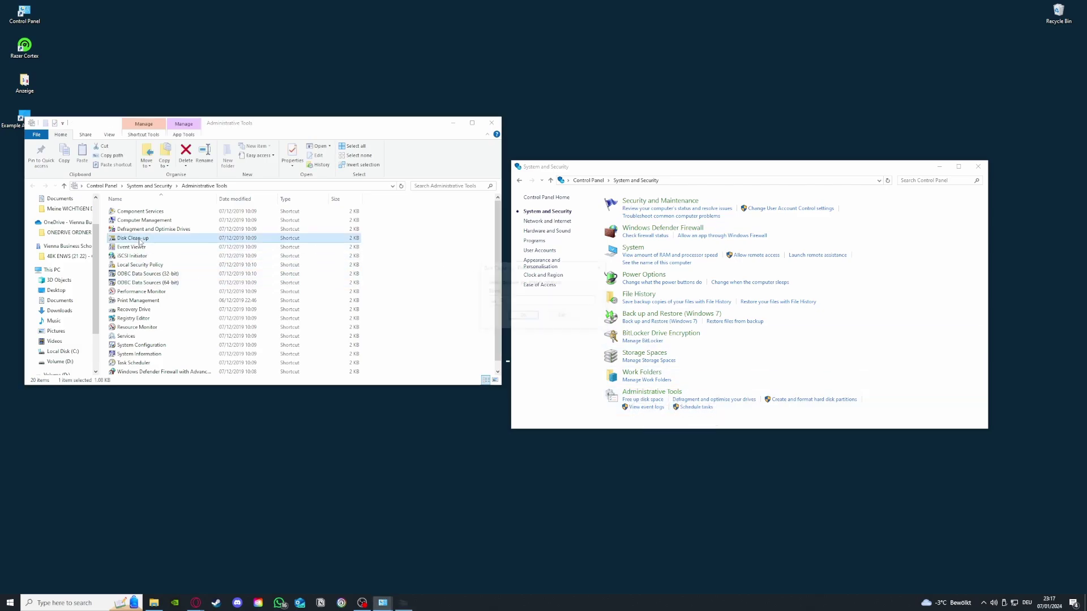
{"action": "left_click", "coordinate": [538, 301]}
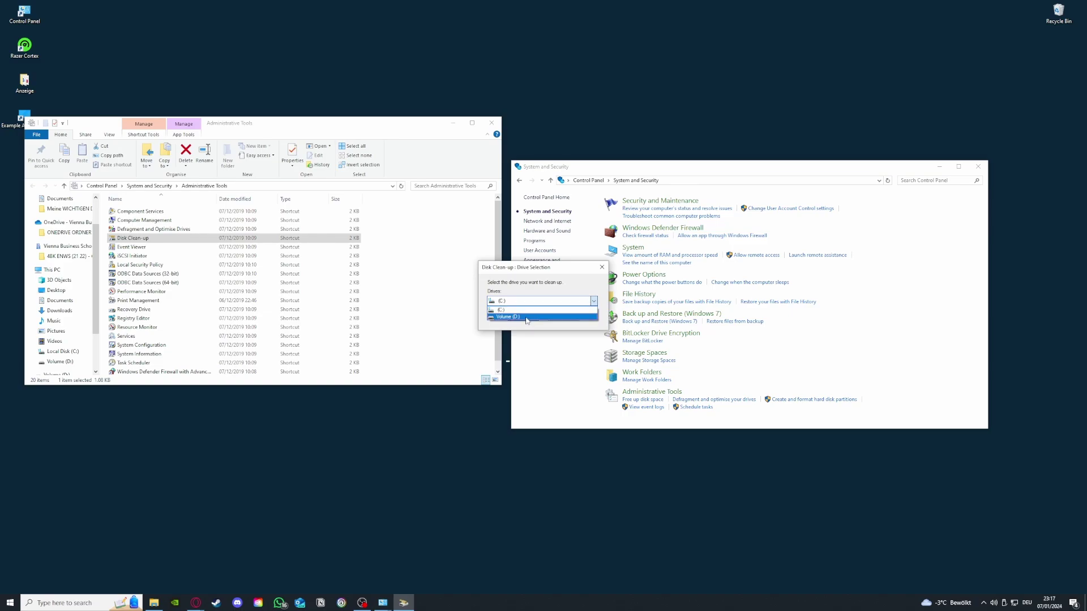
{"action": "left_click", "coordinate": [526, 309]}
{"action": "left_click", "coordinate": [601, 272]}
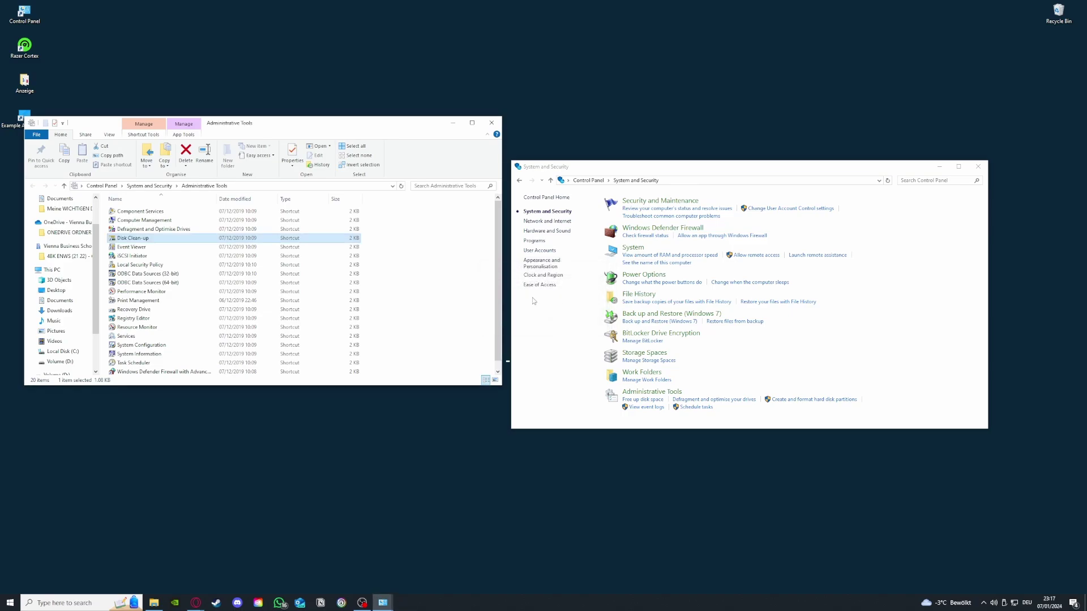
{"action": "left_click", "coordinate": [491, 123]}
{"action": "left_click", "coordinate": [977, 167]}
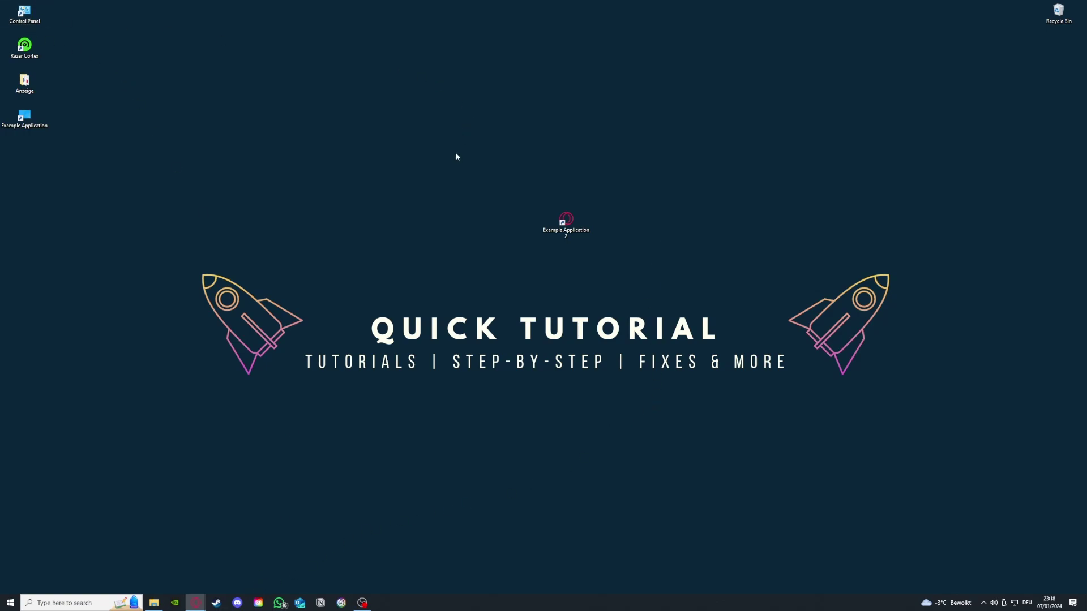
Open the list of programs to uninstall in Control Panel and browse through the installed programs.
{"action": "double_click", "coordinate": [42, 15]}
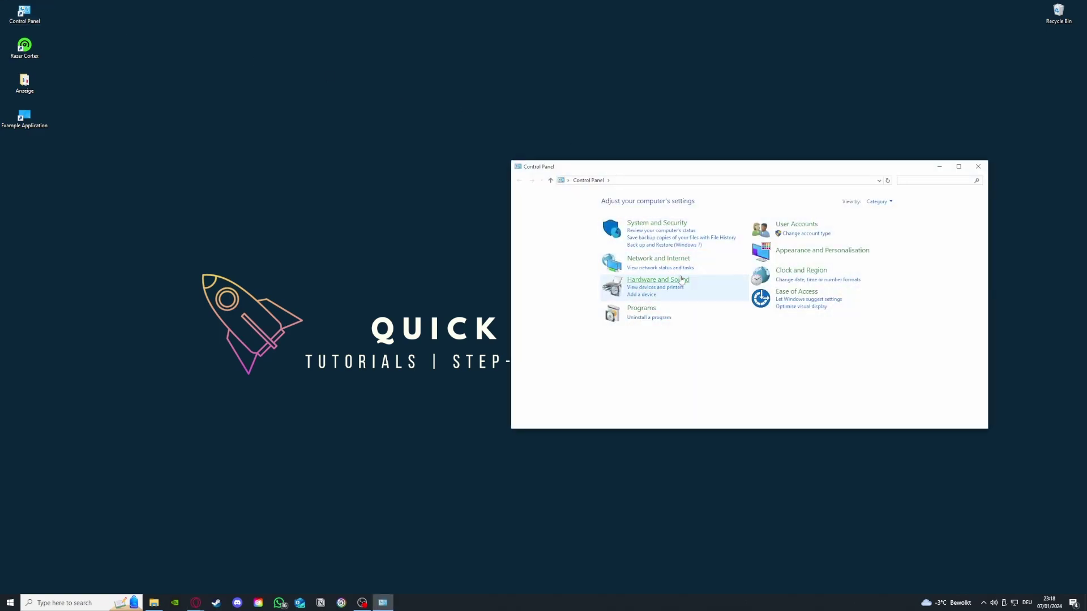
{"action": "left_click", "coordinate": [649, 319]}
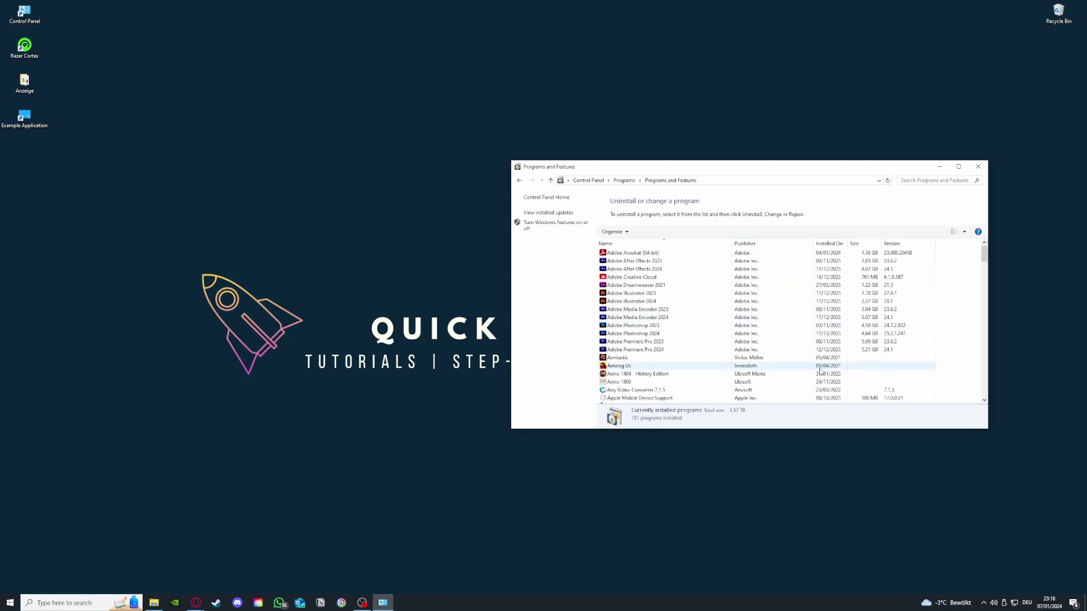
{"action": "scroll", "coordinate": [792, 354], "scroll_direction": "down", "scroll_amount": 15}
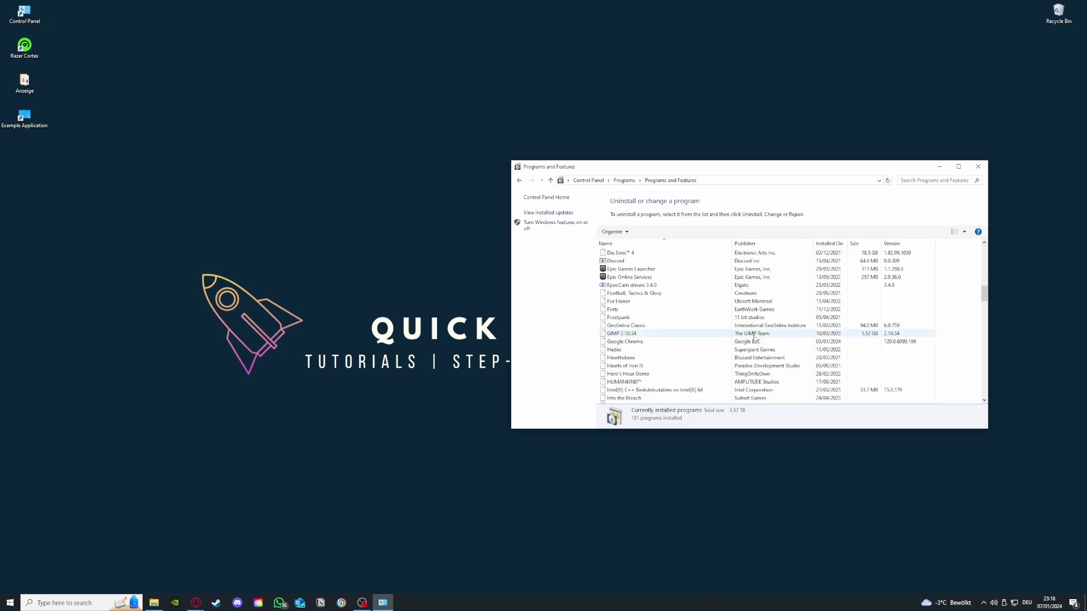
{"action": "scroll", "coordinate": [735, 339], "scroll_direction": "down", "scroll_amount": 11}
{"action": "scroll", "coordinate": [704, 342], "scroll_direction": "up", "scroll_amount": 5}
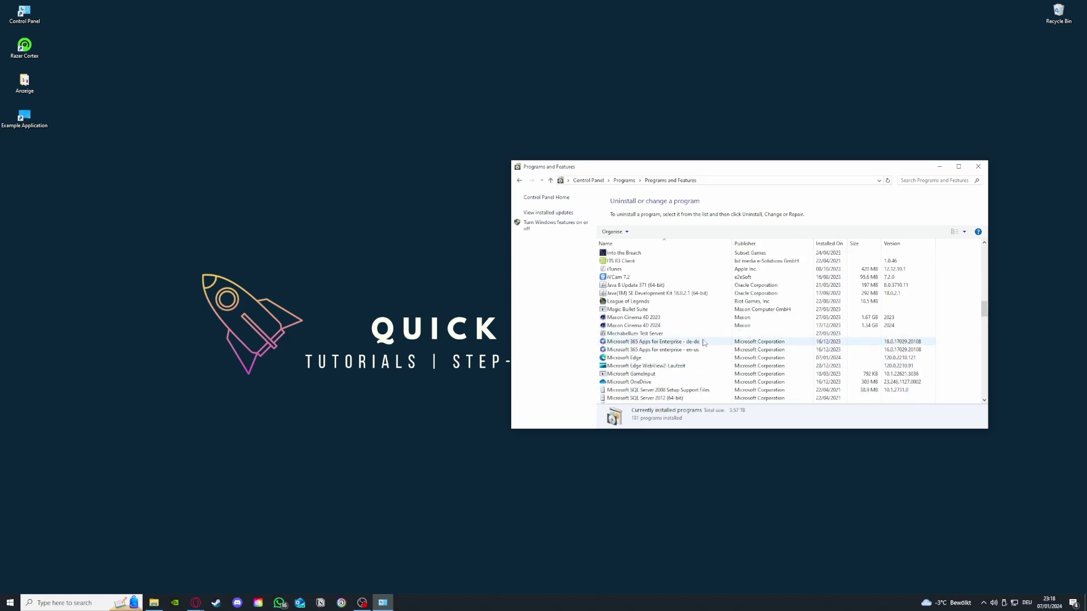
{"action": "scroll", "coordinate": [704, 342], "scroll_direction": "down", "scroll_amount": 3}
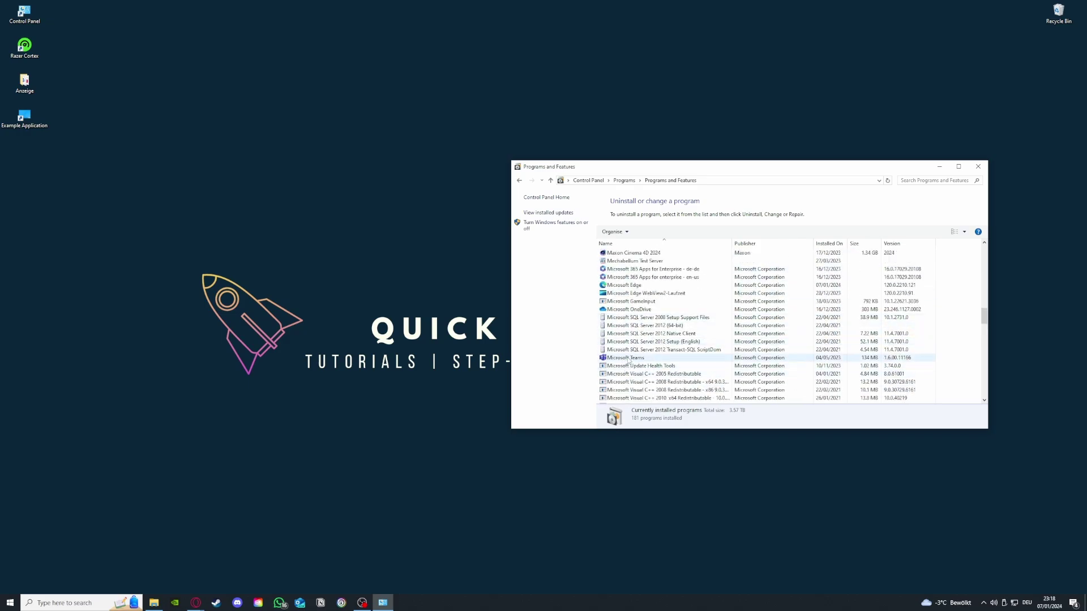
Bring up the uninstall option for Microsoft Teams in the installed programs list, and dismiss it without uninstalling.
{"action": "left_click", "coordinate": [628, 359]}
{"action": "right_click", "coordinate": [628, 360]}
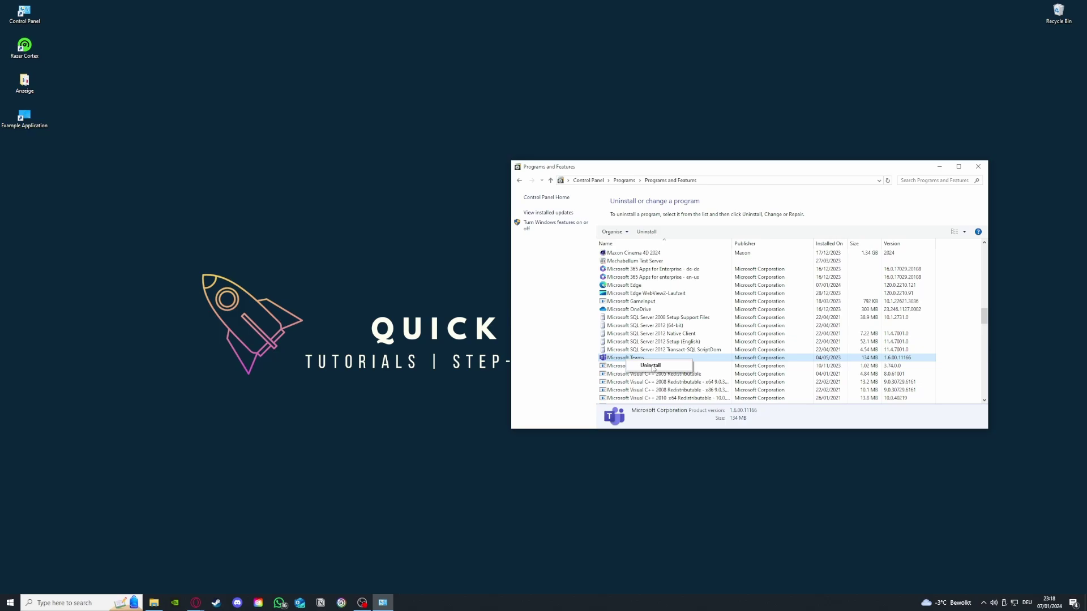
{"action": "left_click", "coordinate": [543, 295]}
Return to the Control Panel home, search it for "window" and open Windows Defender Firewall.
{"action": "left_click", "coordinate": [519, 180]}
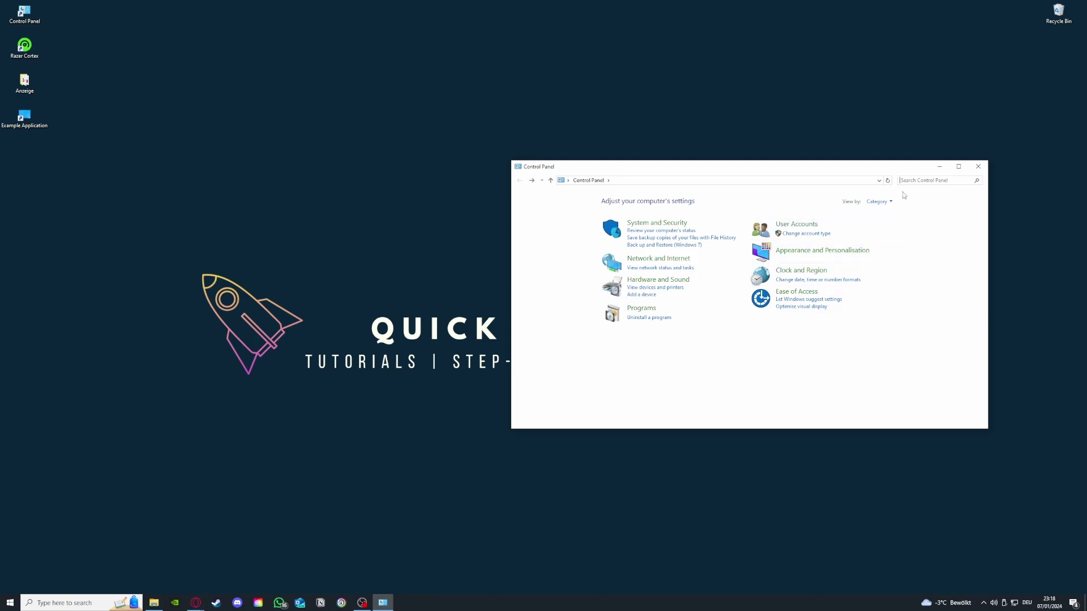
{"action": "type", "text": "window"}
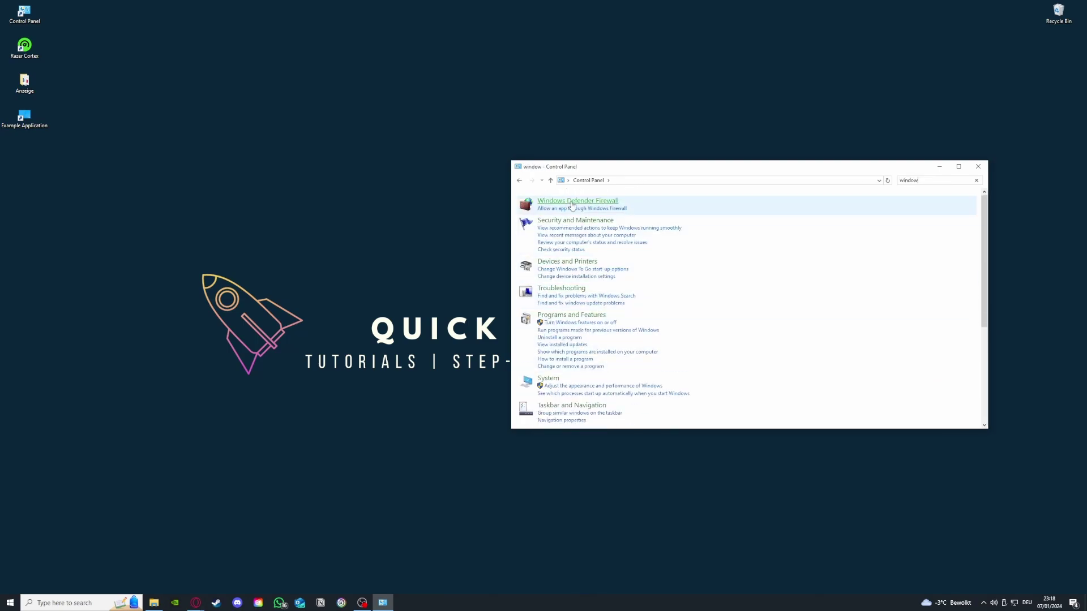
{"action": "left_click", "coordinate": [577, 200]}
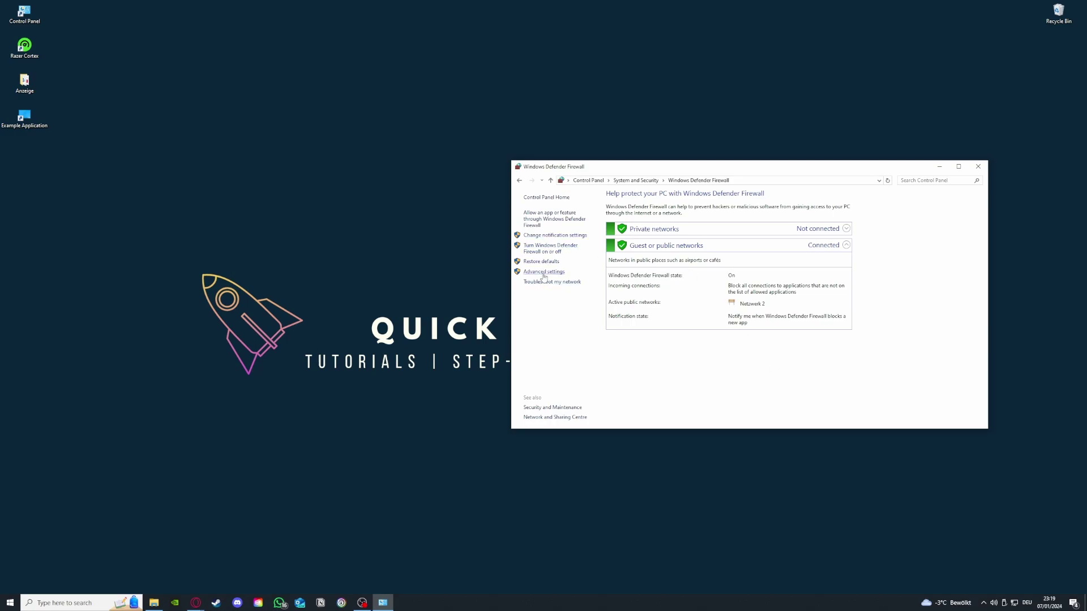
Examine which apps are allowed through the firewall on private and public networks, and return to the firewall overview.
{"action": "left_click", "coordinate": [546, 219]}
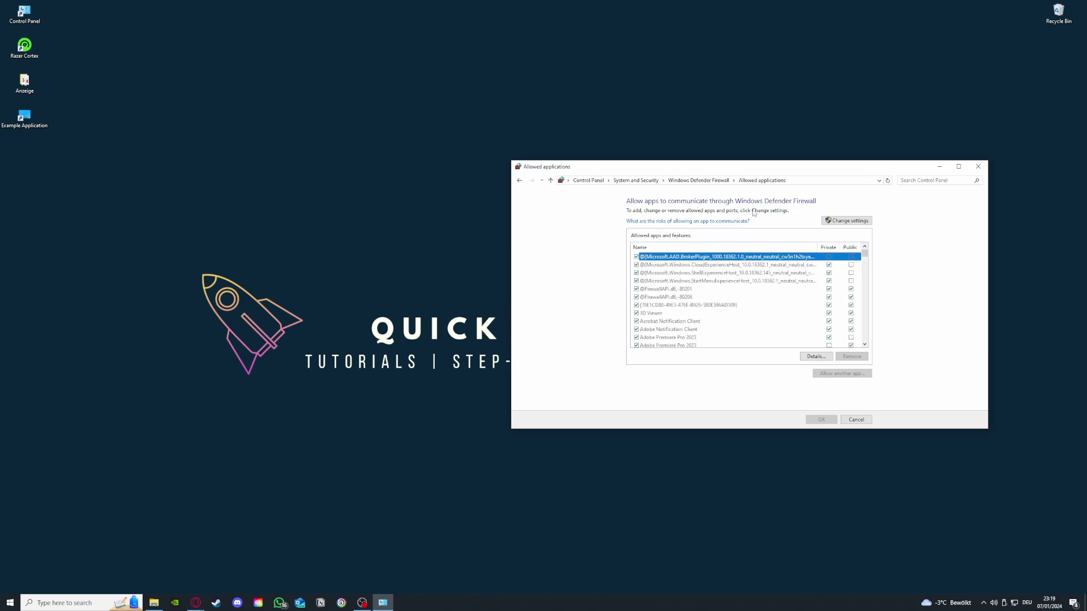
{"action": "left_click", "coordinate": [519, 180]}
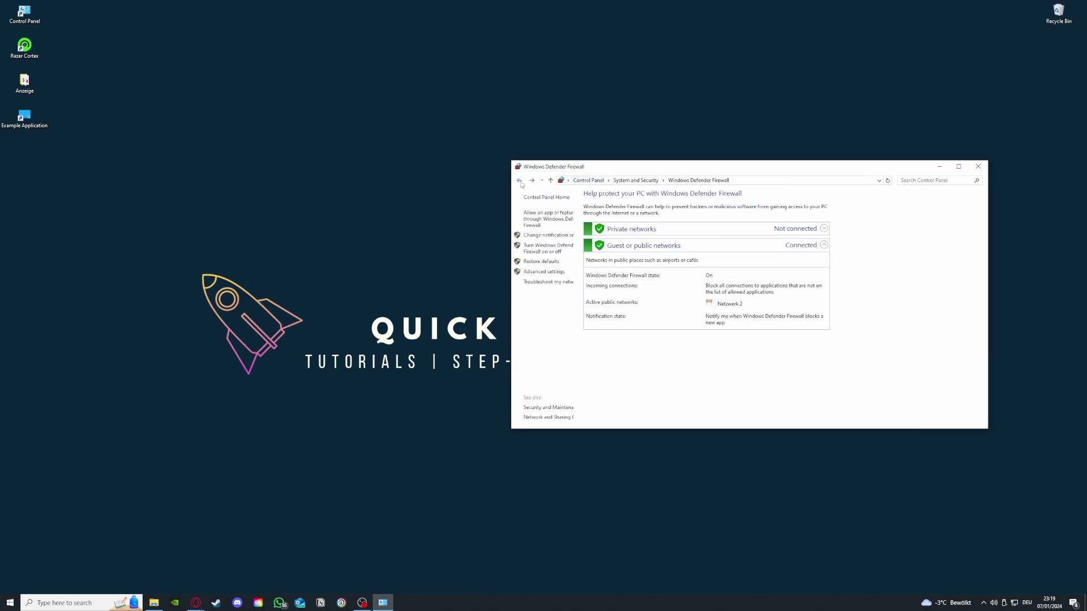
{"action": "left_click", "coordinate": [544, 220]}
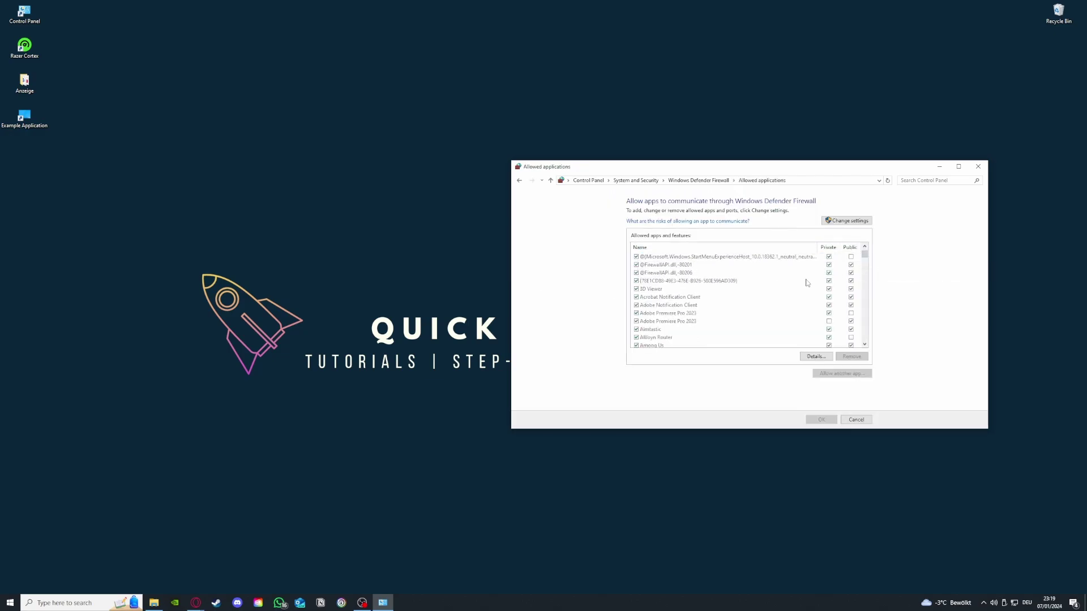
{"action": "scroll", "coordinate": [806, 282], "scroll_direction": "down", "scroll_amount": 10}
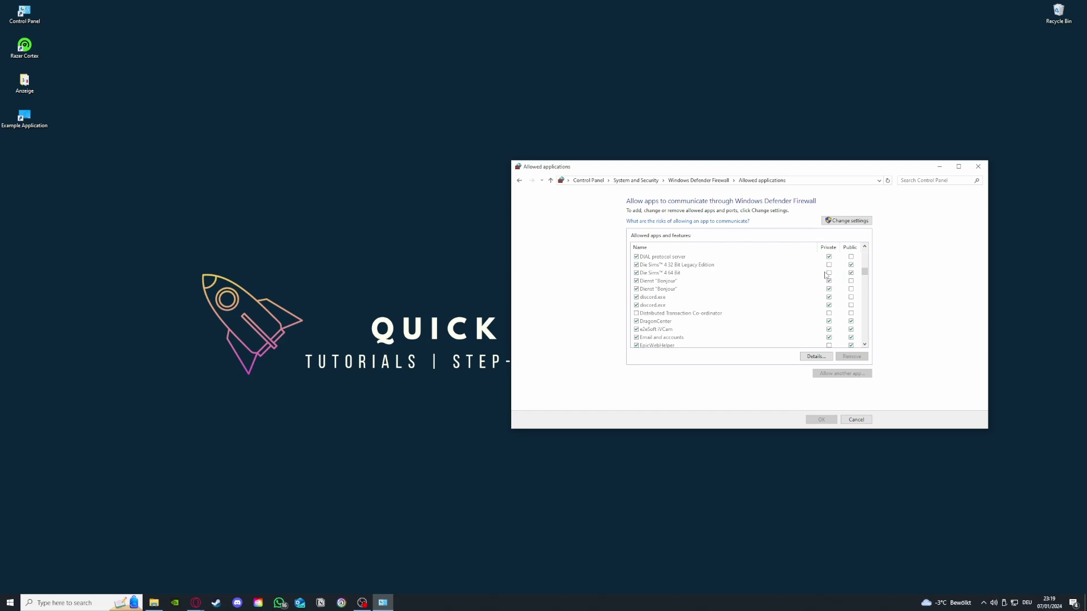
{"action": "left_click", "coordinate": [518, 180]}
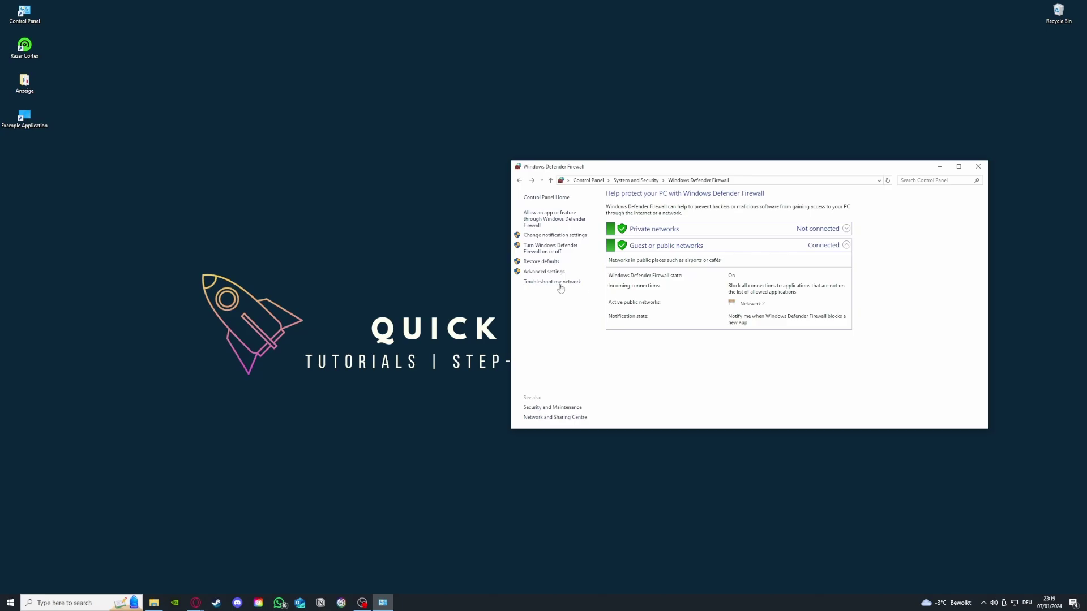
Open the firewall's advanced settings and browse through the inbound rules.
{"action": "left_click", "coordinate": [543, 272]}
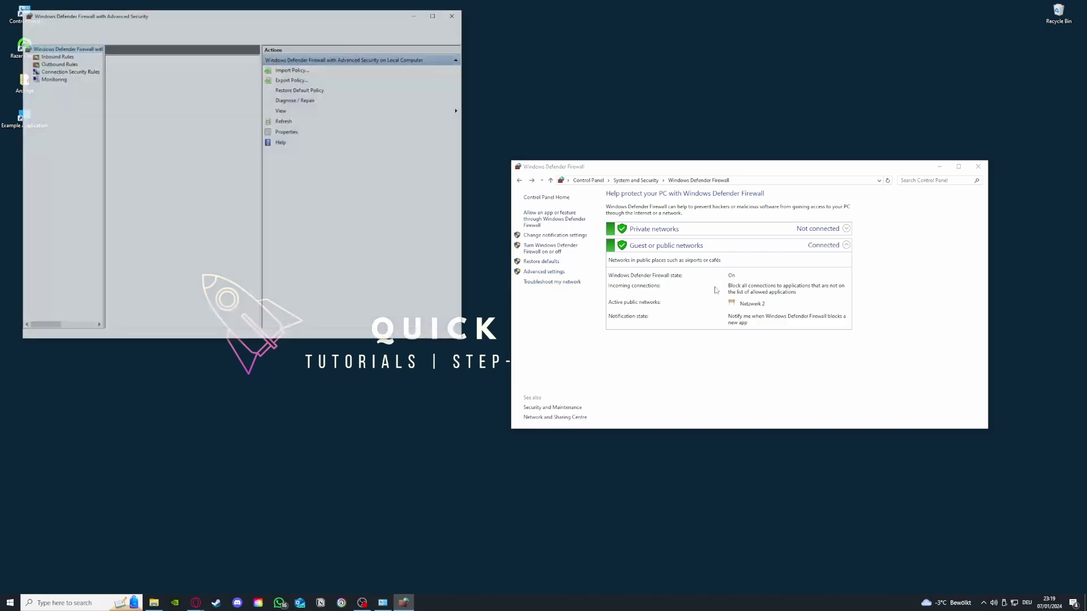
{"action": "scroll", "coordinate": [168, 131], "scroll_direction": "down", "scroll_amount": 3}
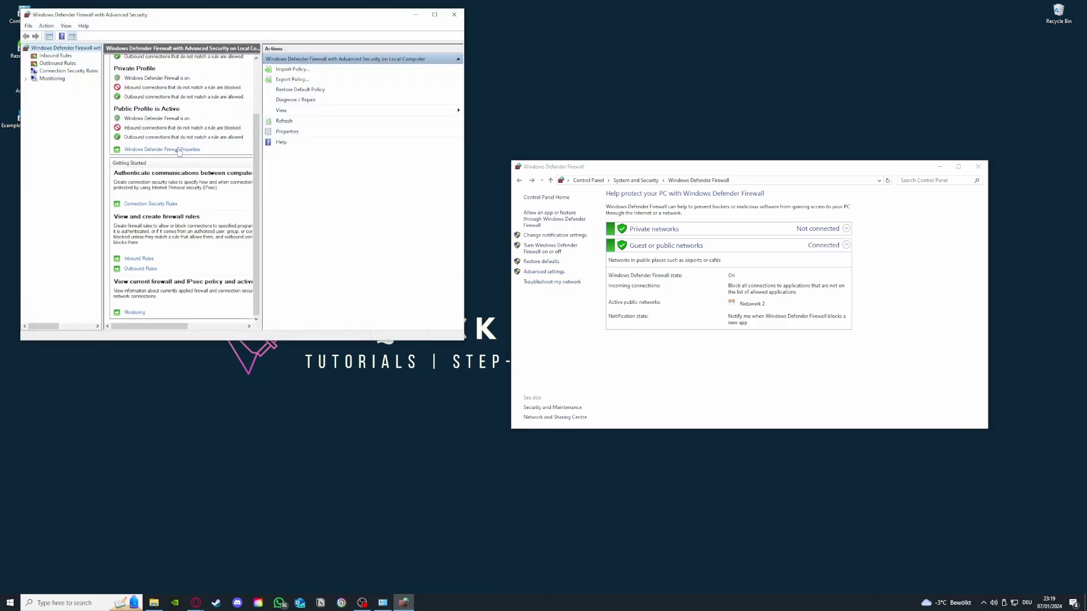
{"action": "left_click", "coordinate": [56, 57]}
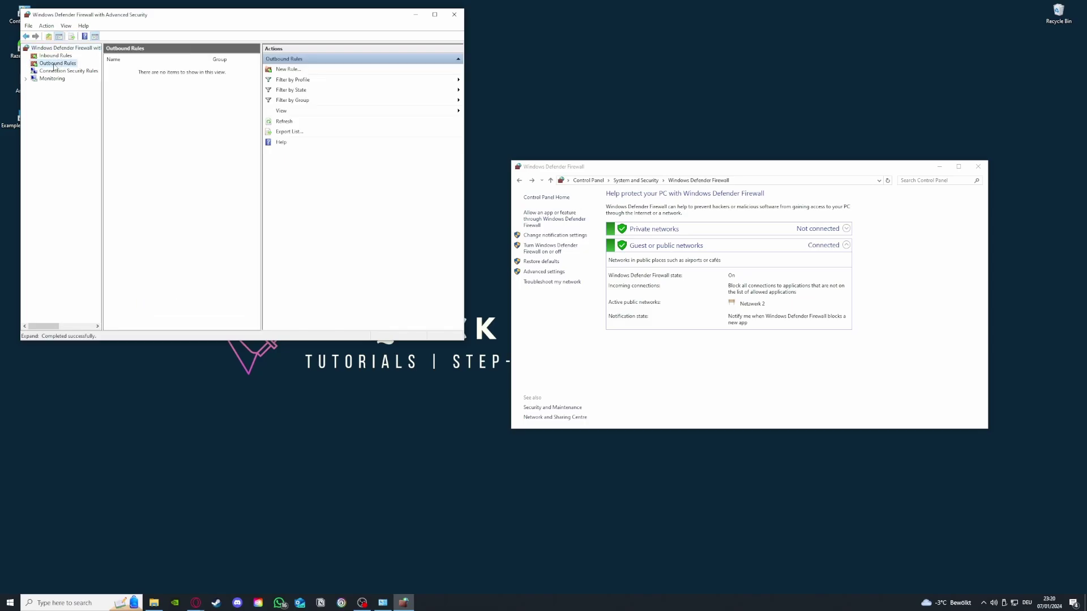
{"action": "left_click", "coordinate": [57, 63]}
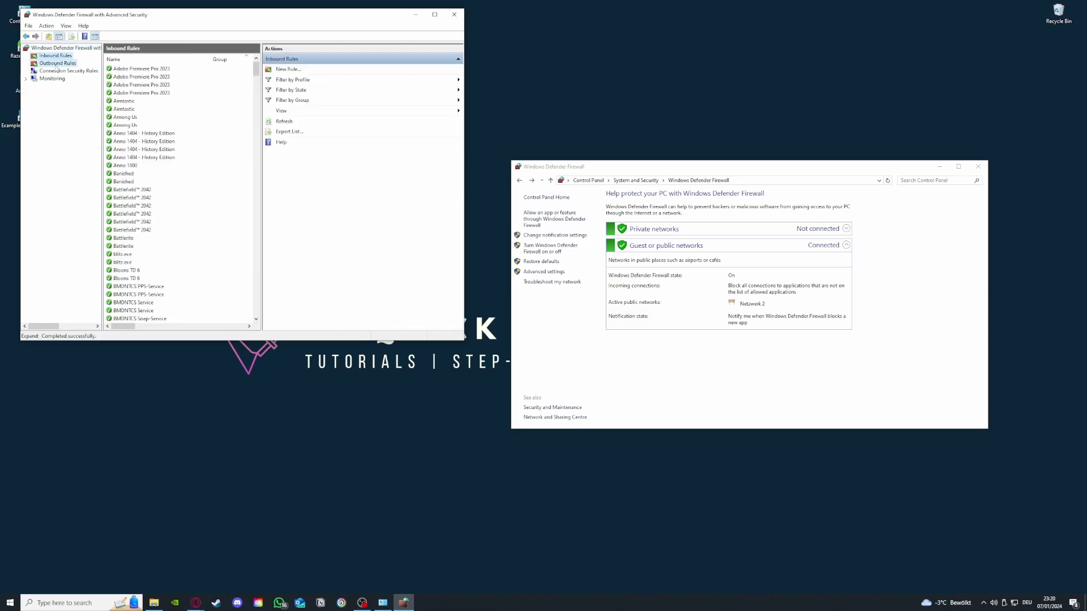
{"action": "left_click", "coordinate": [56, 56]}
{"action": "scroll", "coordinate": [169, 158], "scroll_direction": "down", "scroll_amount": 5}
{"action": "scroll", "coordinate": [177, 170], "scroll_direction": "down", "scroll_amount": 20}
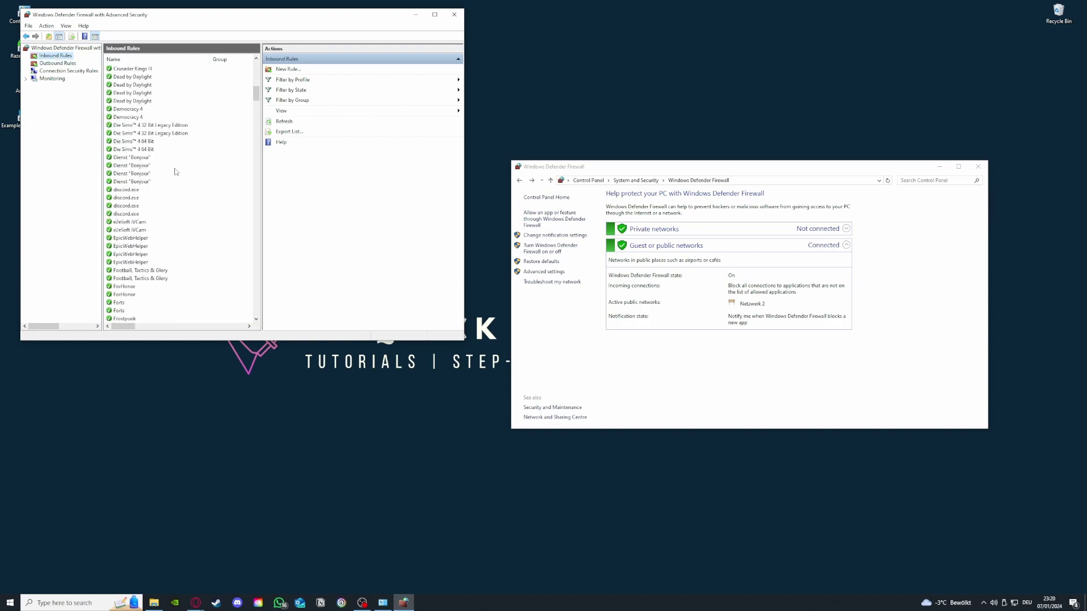
View the rule types offered for a new inbound rule, cancel the wizard, and browse further through the inbound rules.
{"action": "left_click", "coordinate": [305, 70]}
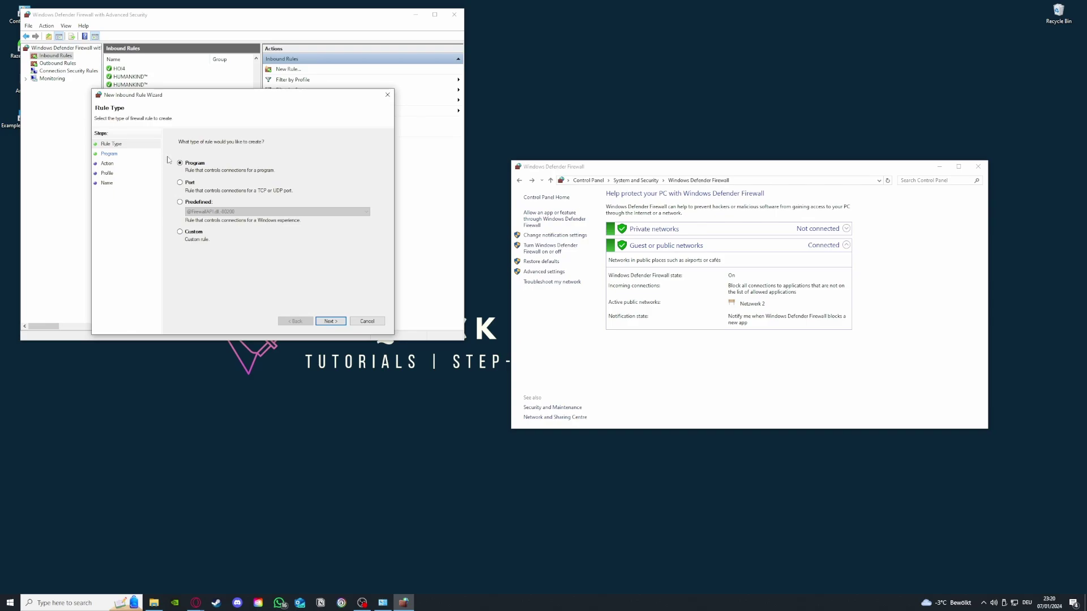
{"action": "left_click", "coordinate": [392, 98]}
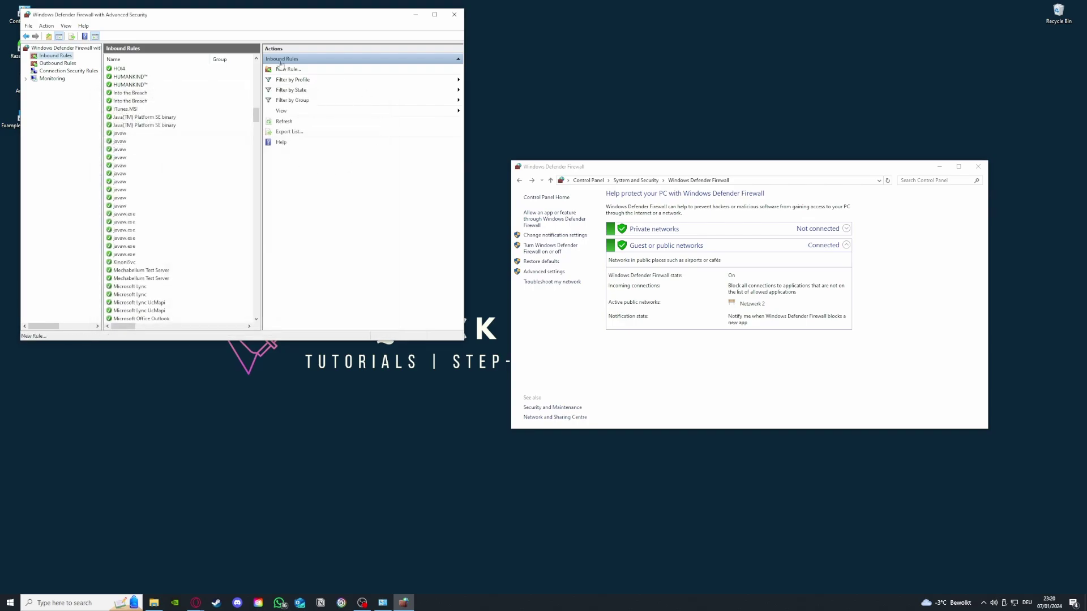
{"action": "scroll", "coordinate": [199, 273], "scroll_direction": "down", "scroll_amount": 15}
{"action": "scroll", "coordinate": [199, 274], "scroll_direction": "down", "scroll_amount": 8}
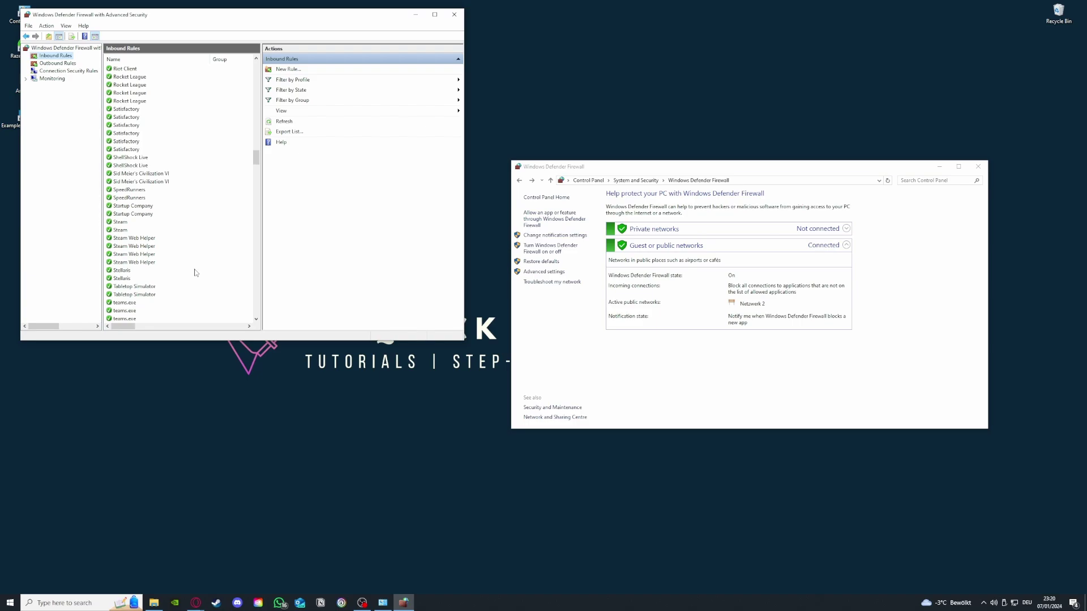
Browse through the outbound rules of Windows Defender Firewall and return to the start of the list.
{"action": "left_click", "coordinate": [57, 63]}
{"action": "left_click", "coordinate": [57, 64]}
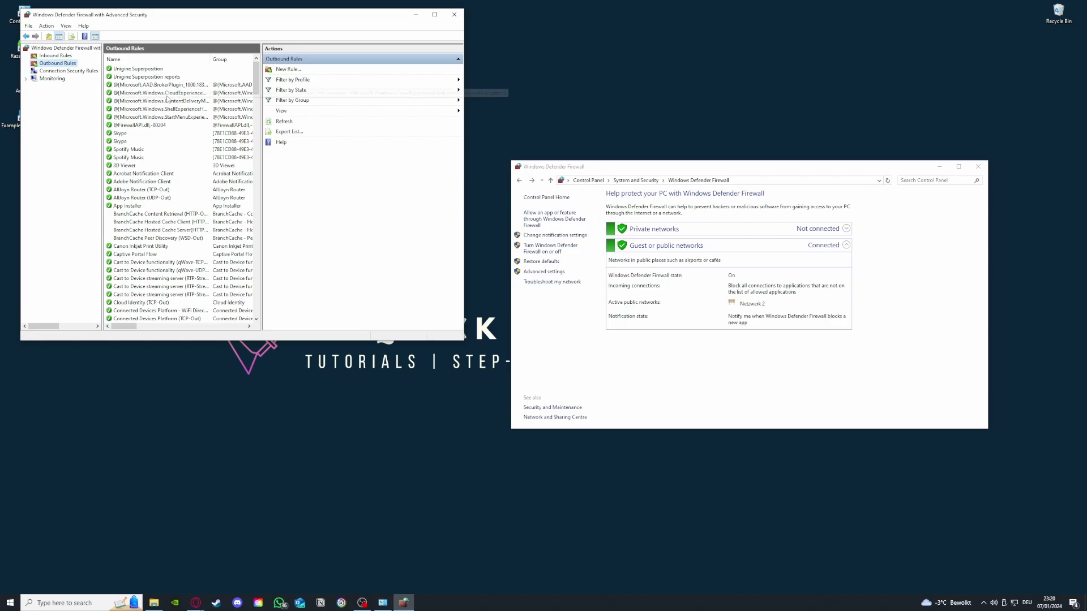
{"action": "scroll", "coordinate": [164, 102], "scroll_direction": "down", "scroll_amount": 15}
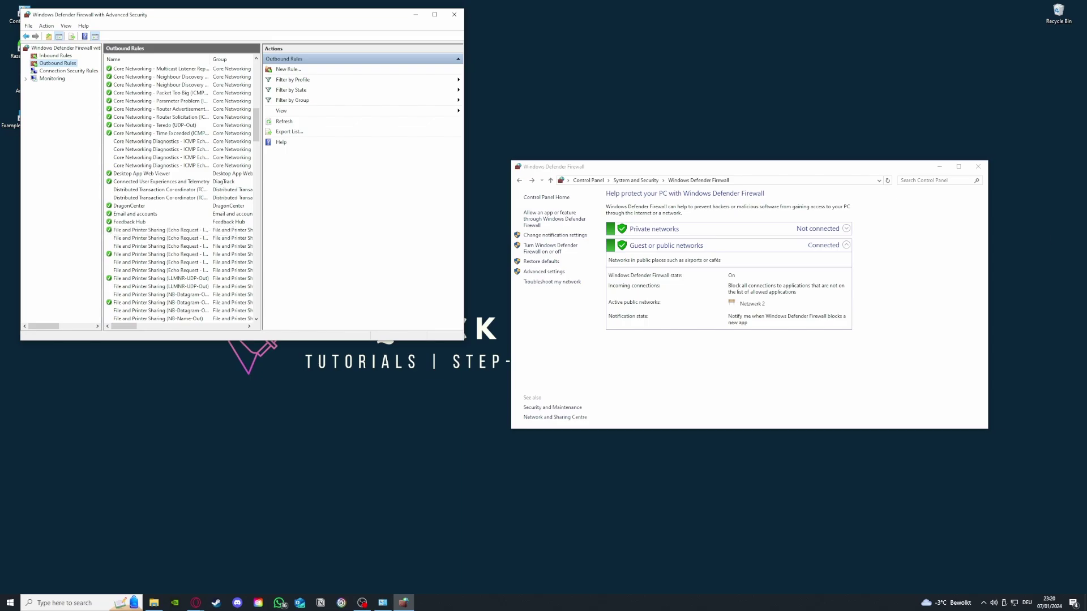
{"action": "left_click", "coordinate": [195, 603]}
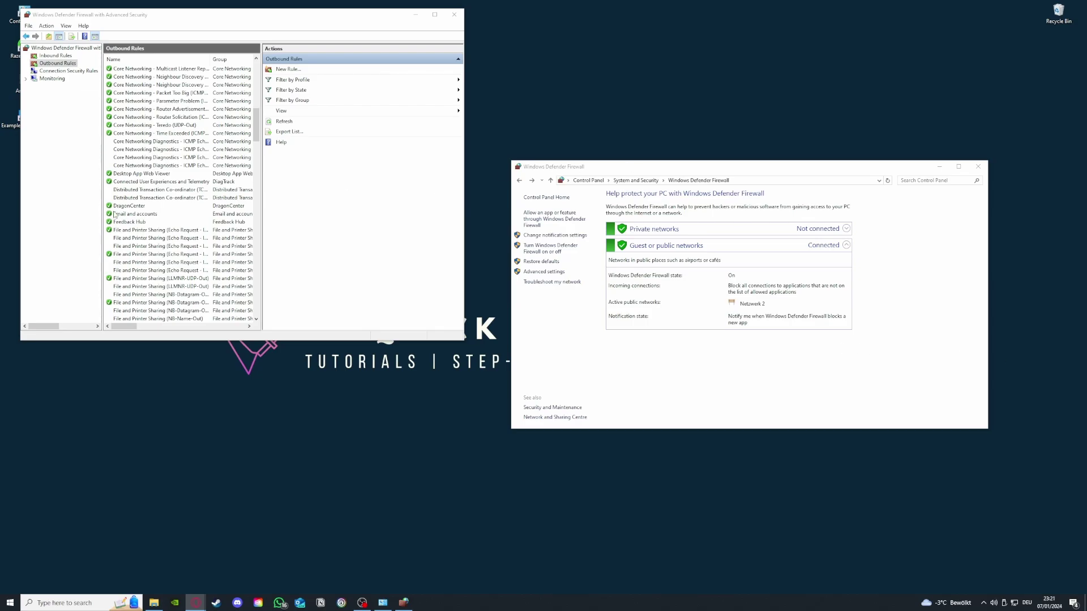
{"action": "scroll", "coordinate": [115, 215], "scroll_direction": "up", "scroll_amount": 10}
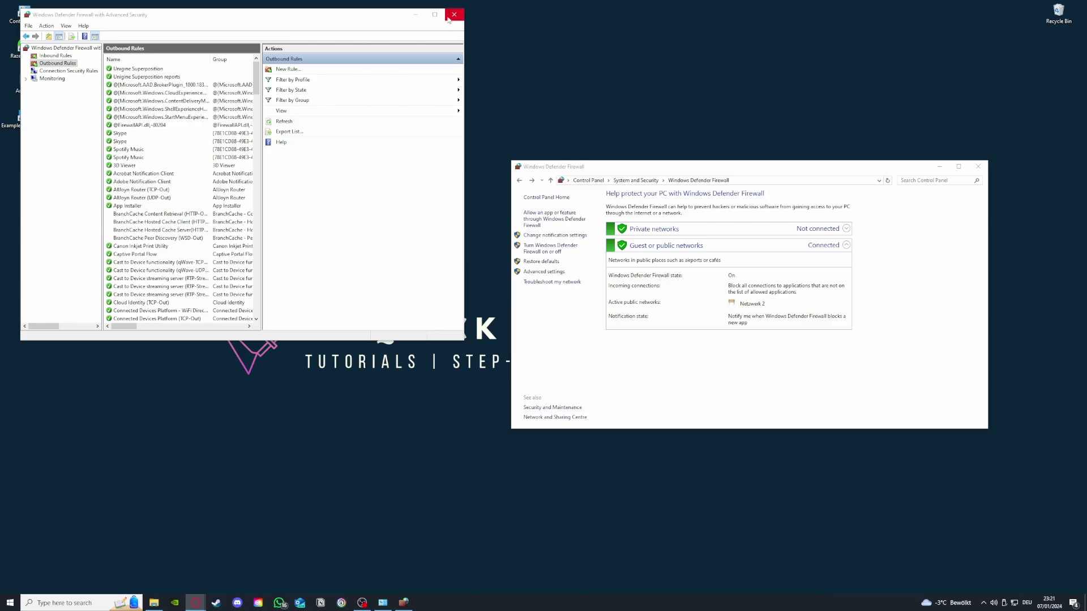
Review the inbound and outbound rules once more, and close both Windows Defender Firewall windows.
{"action": "left_click", "coordinate": [51, 56]}
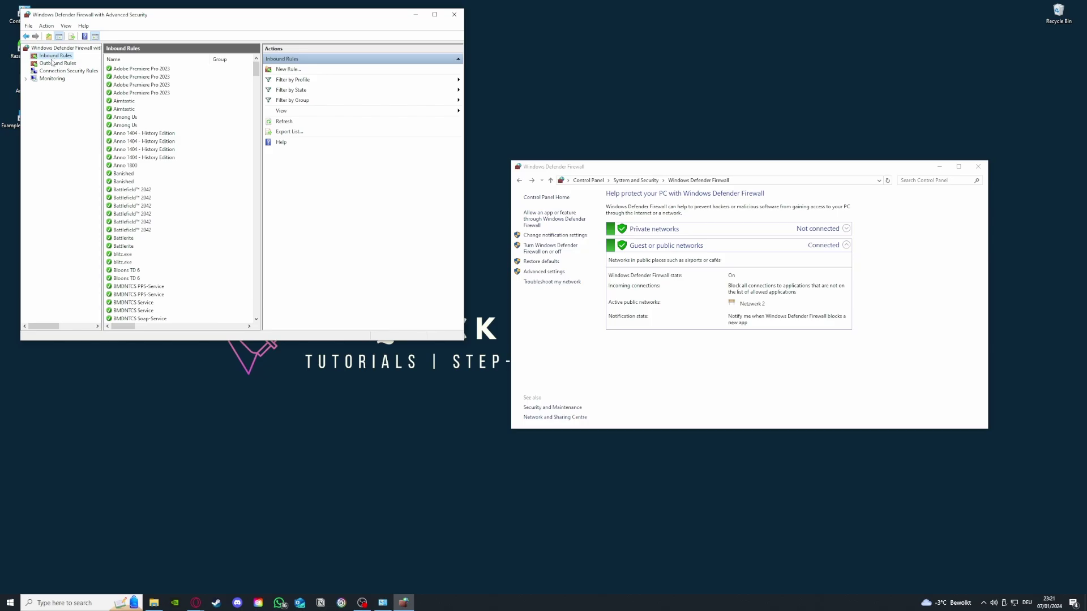
{"action": "left_click", "coordinate": [53, 64]}
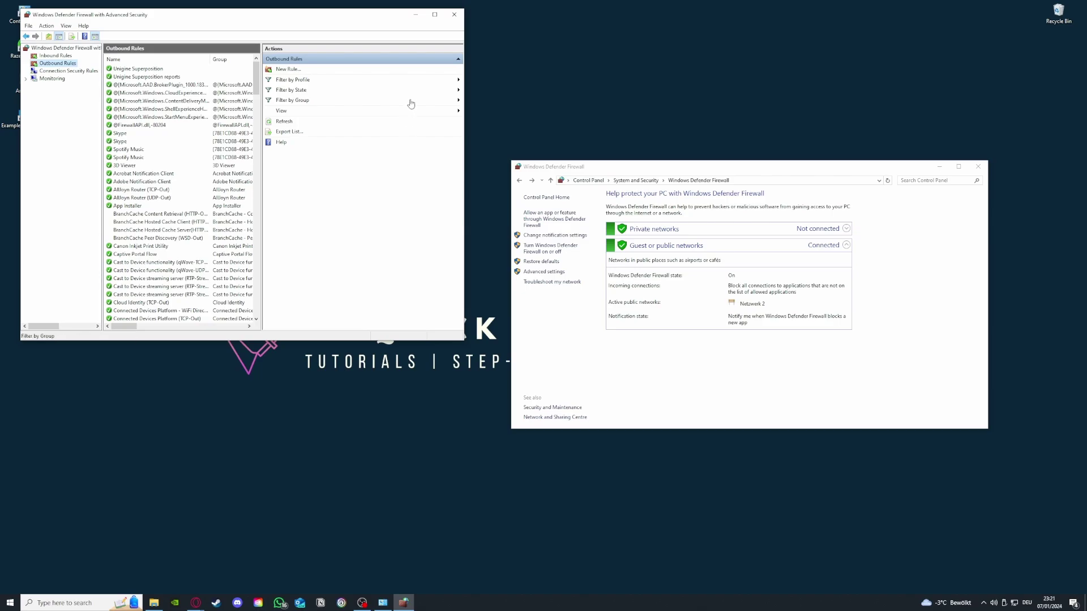
{"action": "left_click", "coordinate": [454, 14]}
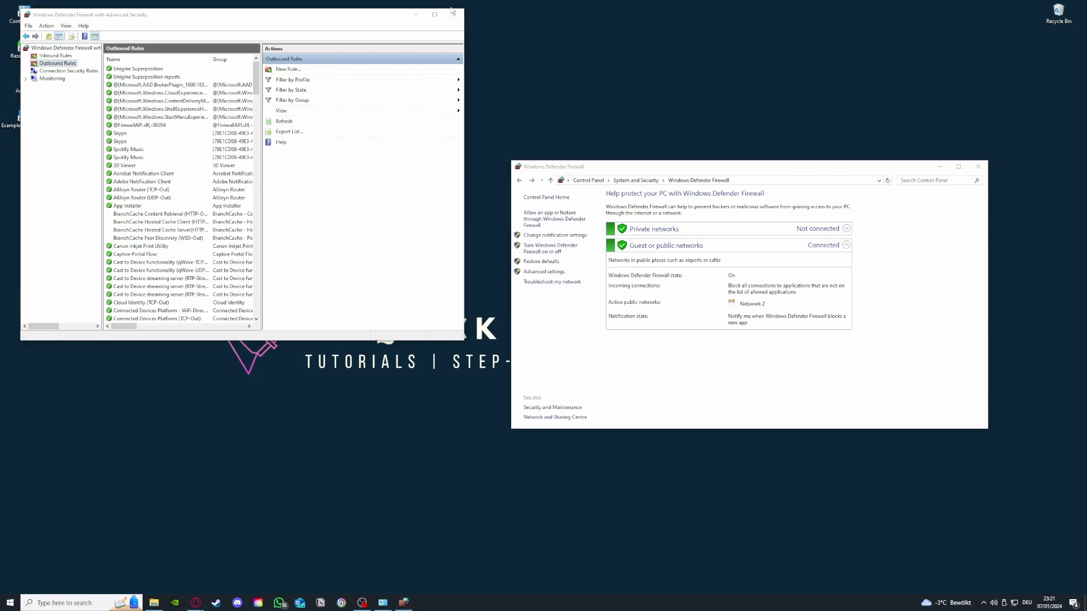
{"action": "left_click", "coordinate": [976, 168]}
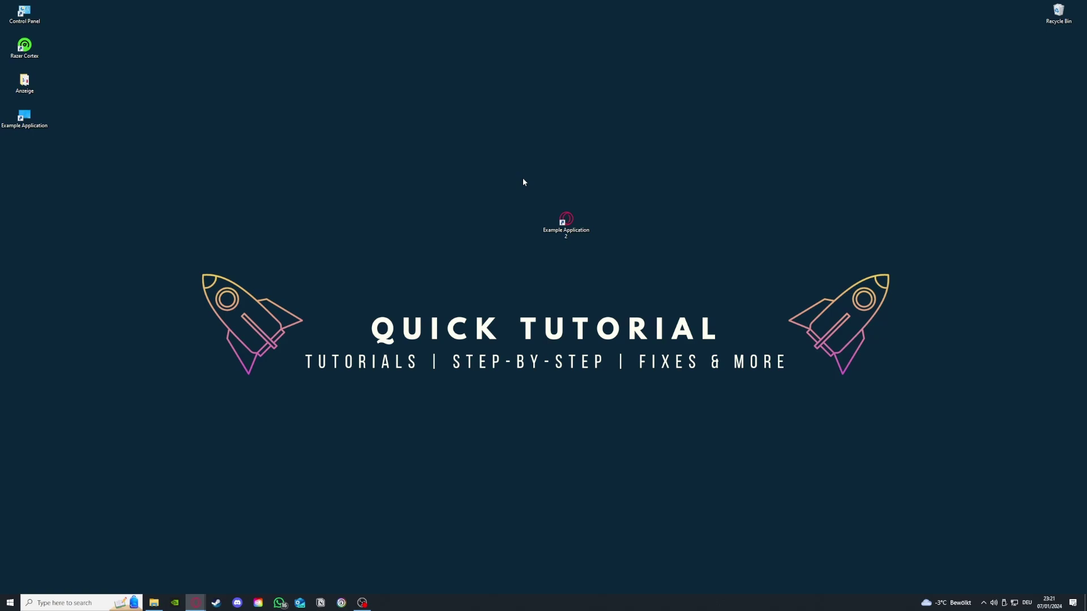
Move the Example Application 2 shortcut on the desktop to the empty area above the word QUICK in the wallpaper.
{"action": "left_click_drag", "start_coordinate": [566, 221], "coordinate": [418, 186]}
{"action": "left_click", "coordinate": [680, 256]}
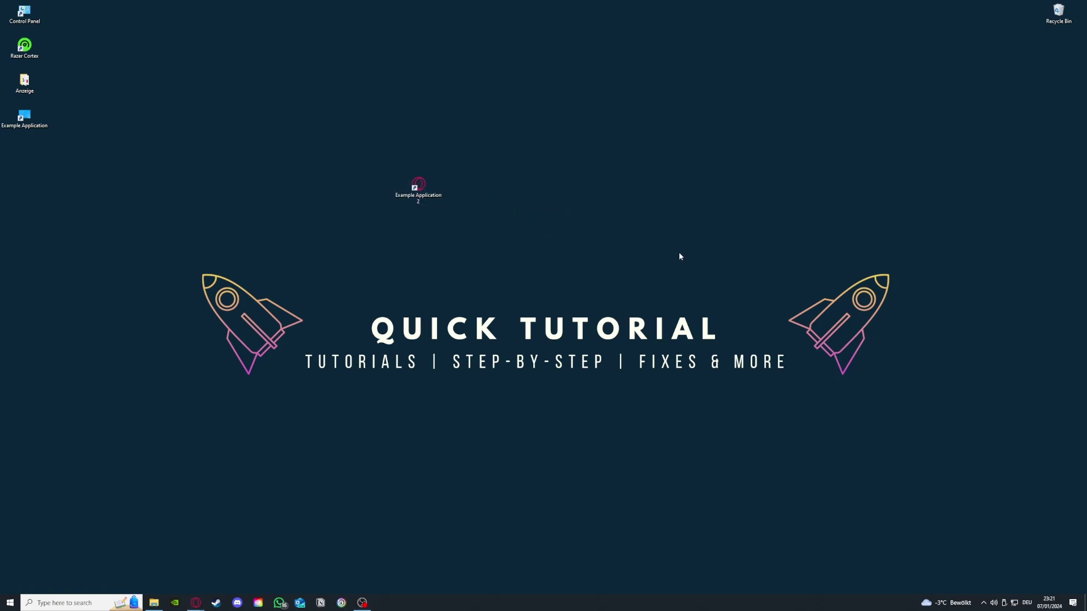